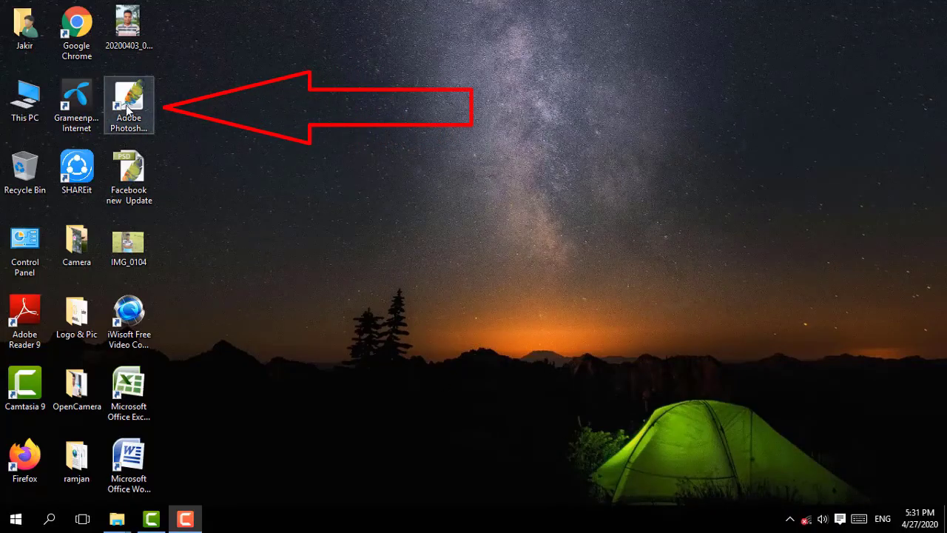
# Select the Adobe Photoshop CS shortcut on the Windows desktop
pyautogui.click(130, 104)
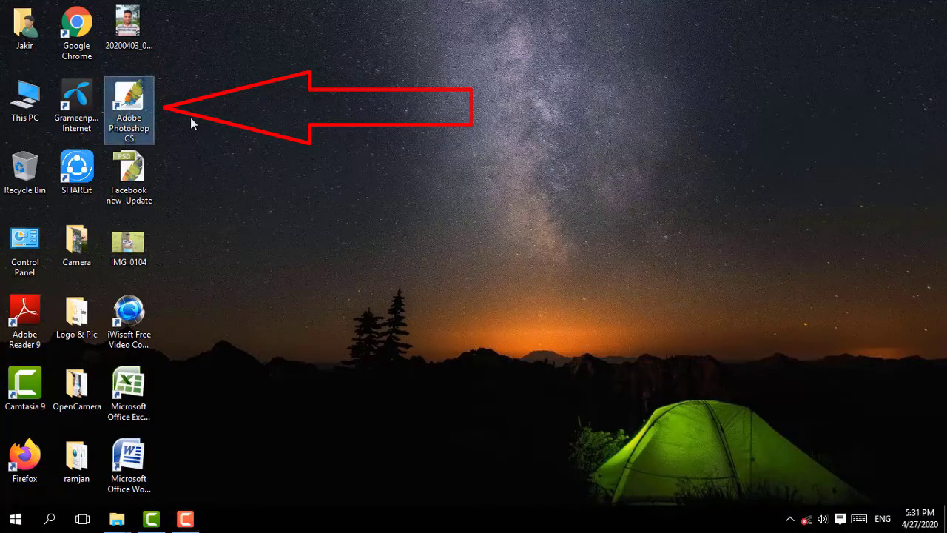
# Launch Photoshop CS and open IMG_0104.JPG from the Desktop
pyautogui.doubleClick(152, 124)
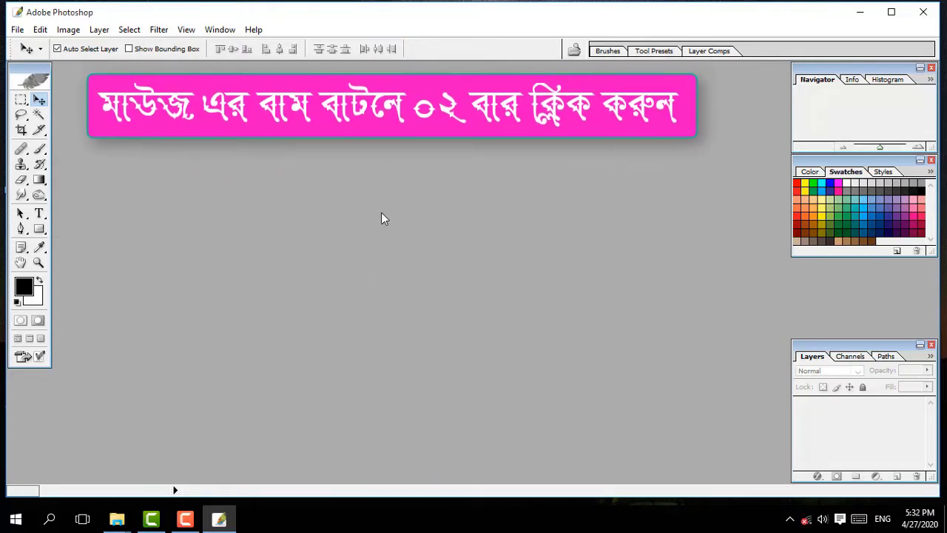
pyautogui.doubleClick(381, 214)
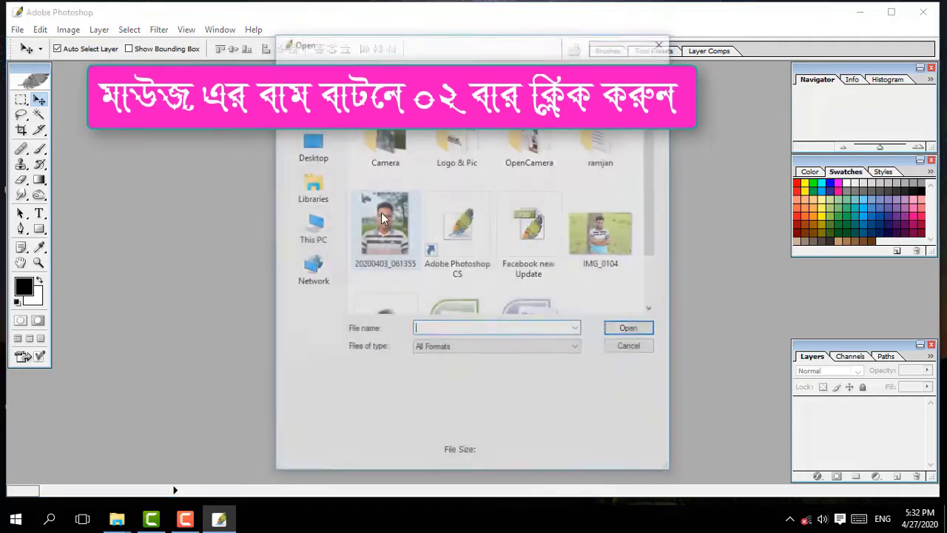
pyautogui.click(602, 231)
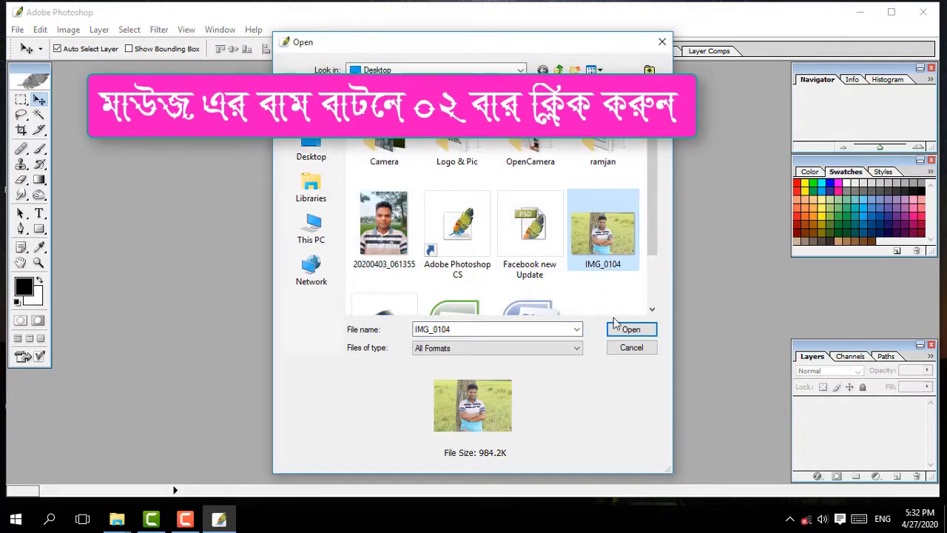
pyautogui.click(629, 333)
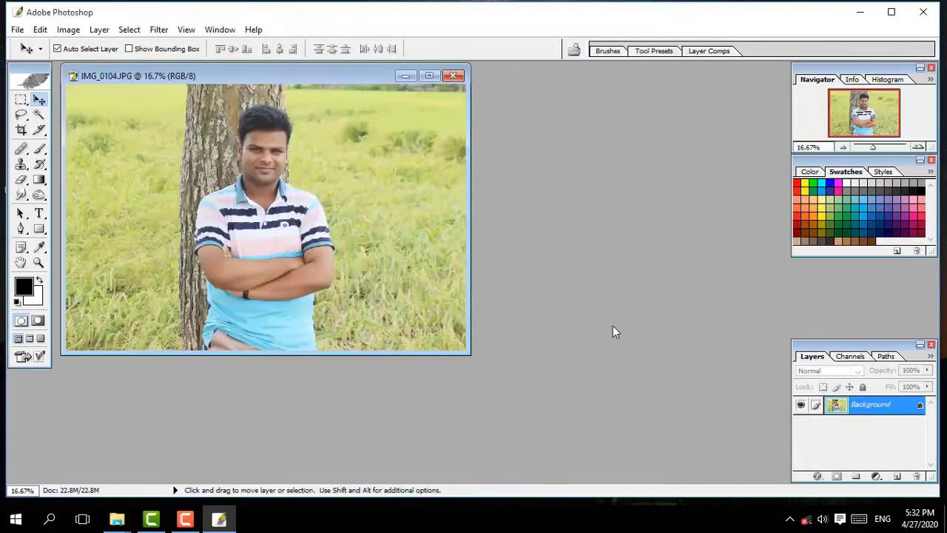
# Close IMG_0104, reopen it via File > Open, and reposition its document window
pyautogui.click(453, 75)
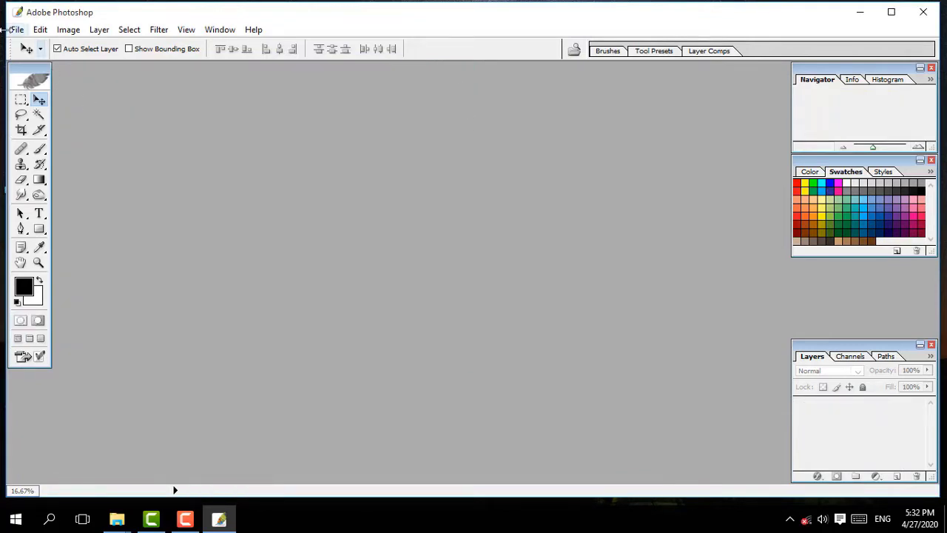
pyautogui.click(15, 30)
pyautogui.click(66, 61)
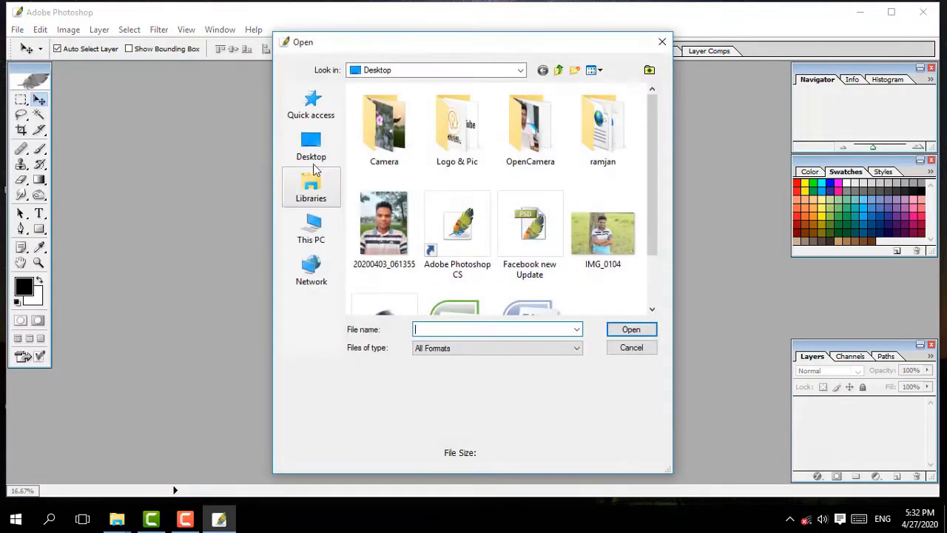
pyautogui.moveTo(654, 153); pyautogui.dragTo(662, 266)
pyautogui.click(530, 235)
pyautogui.click(631, 329)
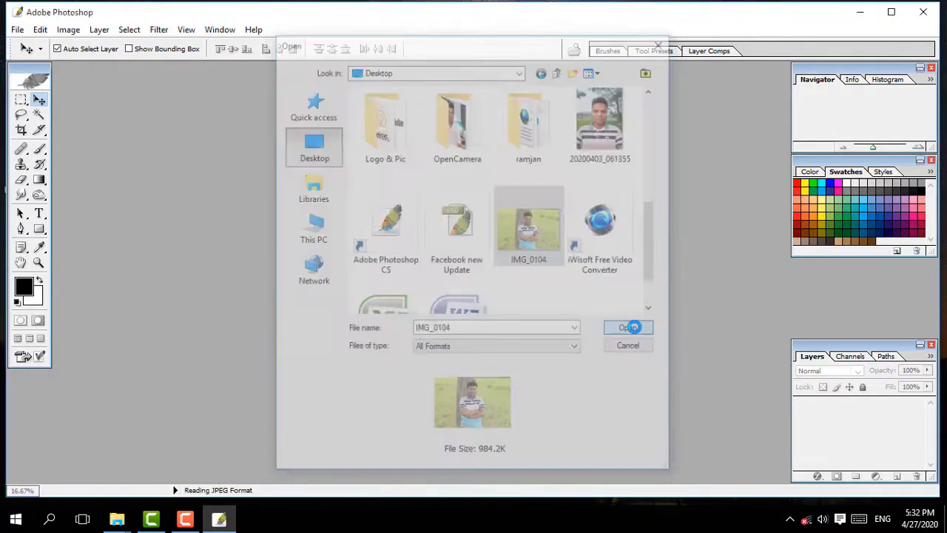
pyautogui.moveTo(311, 84)
pyautogui.mouseDown()
pyautogui.moveTo(453, 85)
pyautogui.moveTo(468, 96)
pyautogui.mouseUp()
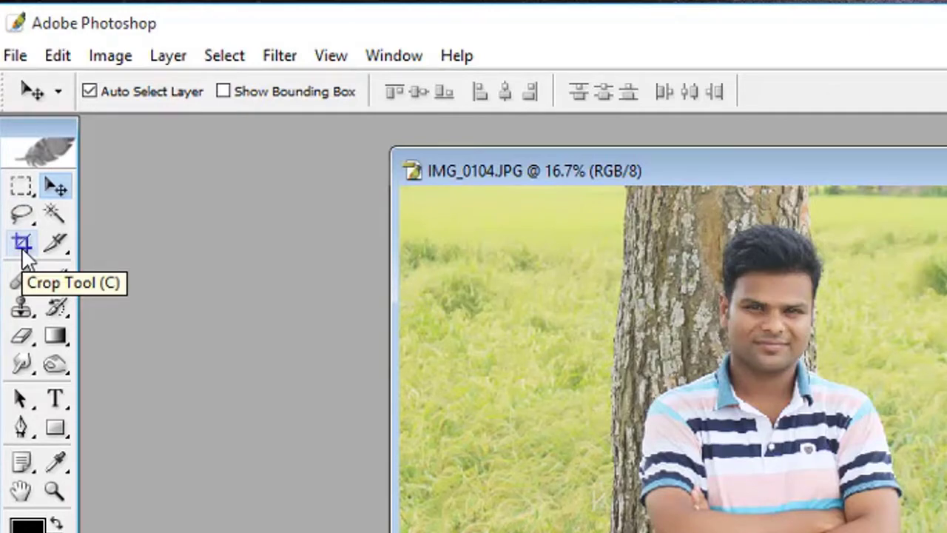
# Crop the photo to 4 × 5 in at 300 ppi around the man's head and upper body
pyautogui.click(23, 248)
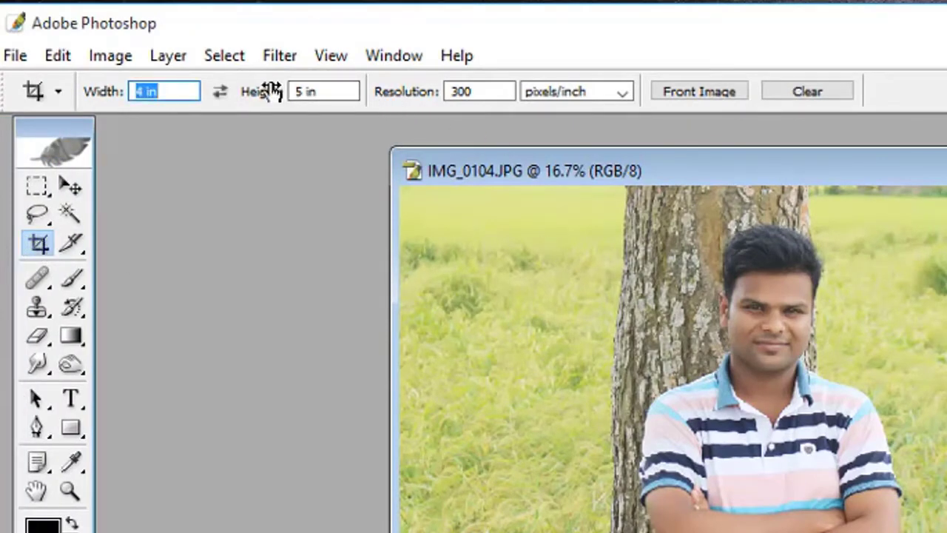
pyautogui.write('4')
pyautogui.press('Tab')
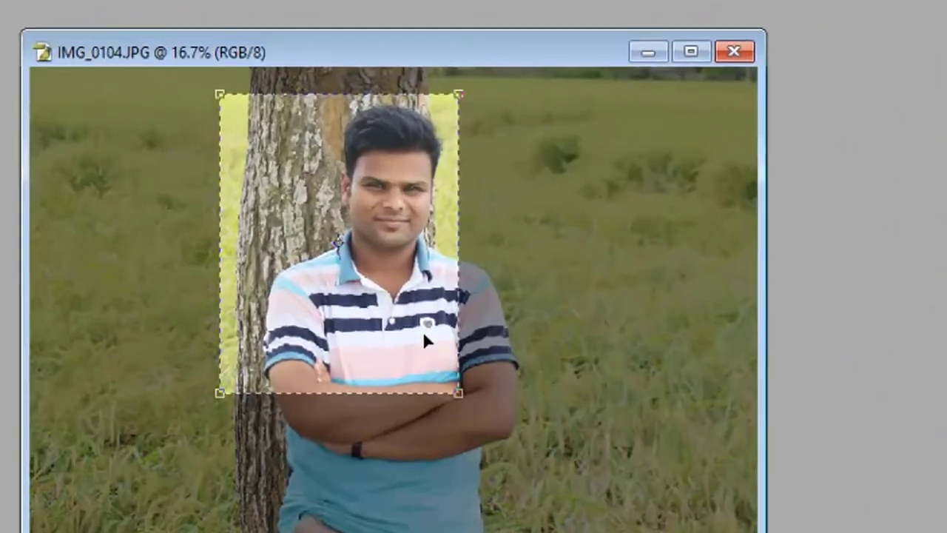
pyautogui.moveTo(511, 250); pyautogui.dragTo(445, 233)
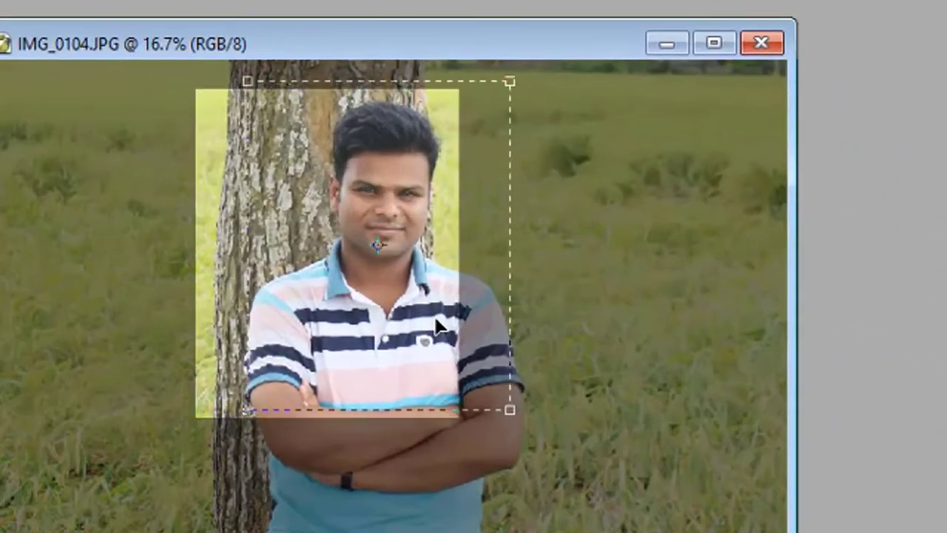
pyautogui.press('Return')
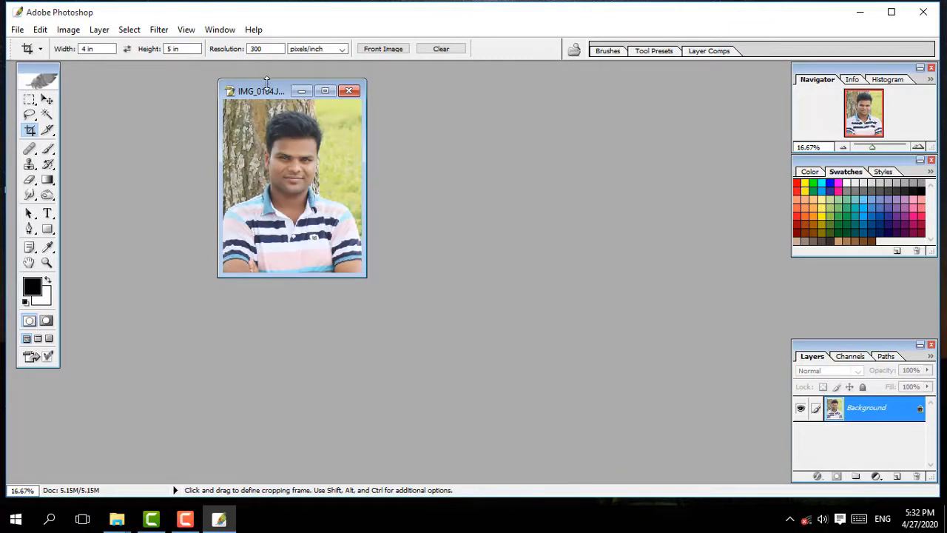
pyautogui.moveTo(266, 83); pyautogui.dragTo(298, 140)
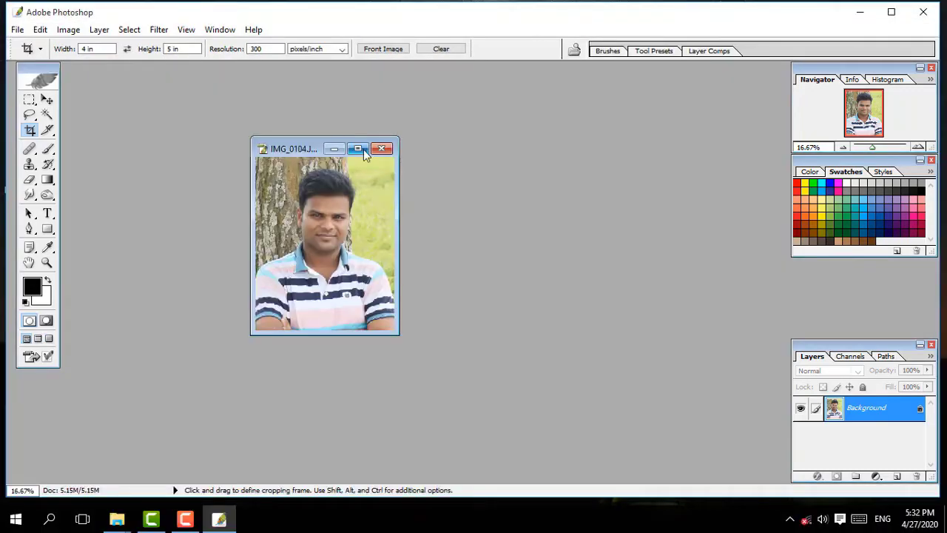
# Show the portrait in full-screen view on grey, adjust the zoom, and select the Pen tool
pyautogui.press('f')
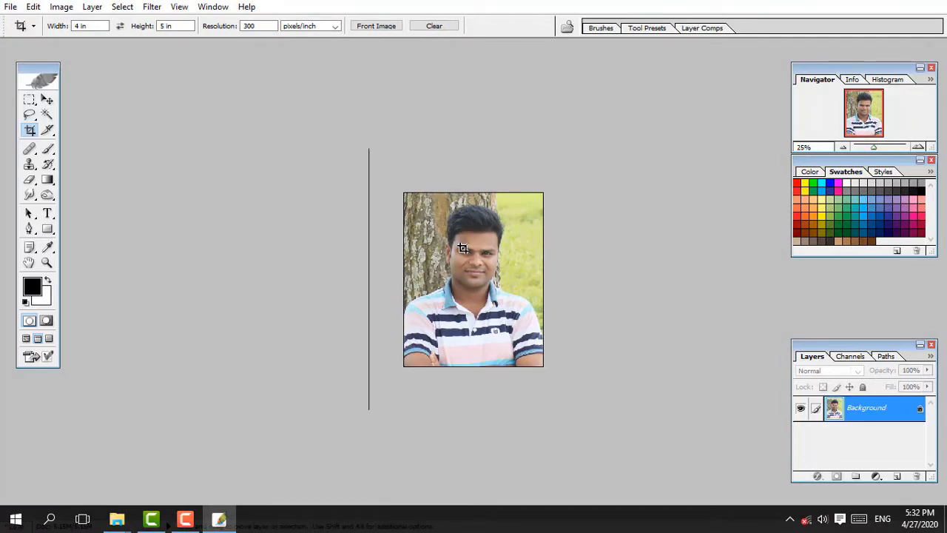
pyautogui.hotkey('ctrl', '+')
pyautogui.hotkey('ctrl', '+')
pyautogui.hotkey('ctrl', '+')
pyautogui.hotkey('ctrl', '-')
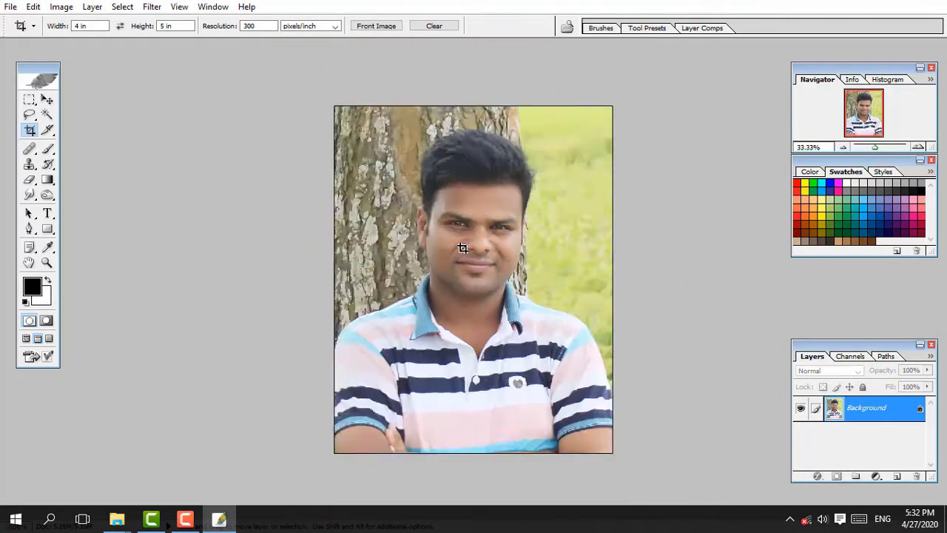
pyautogui.hotkey('ctrl', '-')
pyautogui.hotkey('ctrl', '-')
pyautogui.hotkey('ctrl', '-')
pyautogui.hotkey('ctrl', '-')
pyautogui.hotkey('ctrl', '-')
pyautogui.hotkey('ctrl', '-')
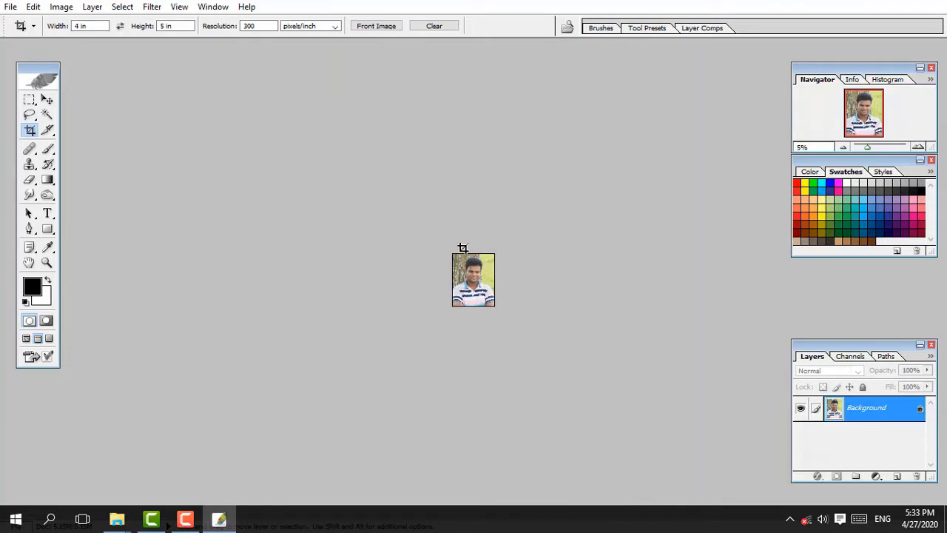
pyautogui.hotkey('ctrl', '+')
pyautogui.hotkey('ctrl', '+')
pyautogui.hotkey('ctrl', '+')
pyautogui.hotkey('ctrl', '-')
pyautogui.hotkey('ctrl', '-')
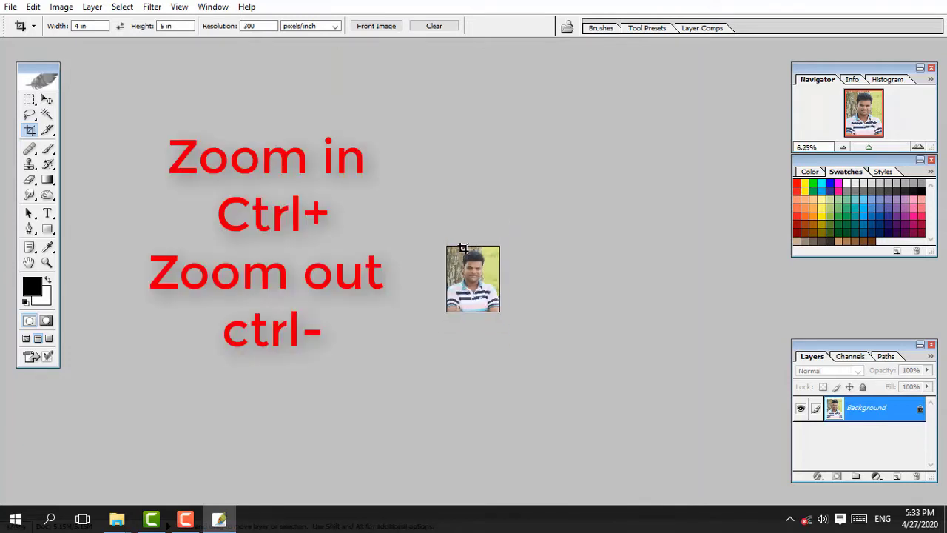
pyautogui.hotkey('ctrl', '+')
pyautogui.hotkey('ctrl', '+')
pyautogui.hotkey('ctrl', '+')
pyautogui.hotkey('ctrl', '+')
pyautogui.hotkey('ctrl', '+')
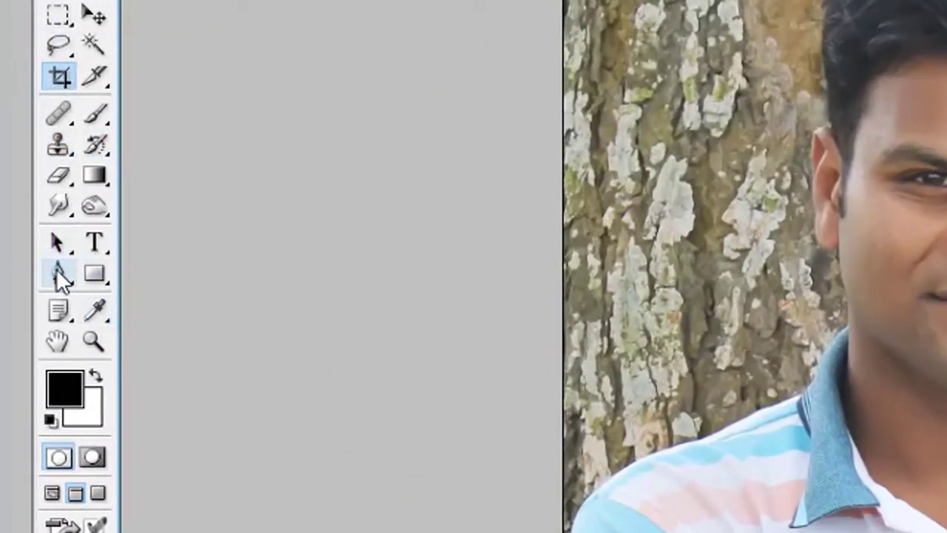
pyautogui.click(57, 271)
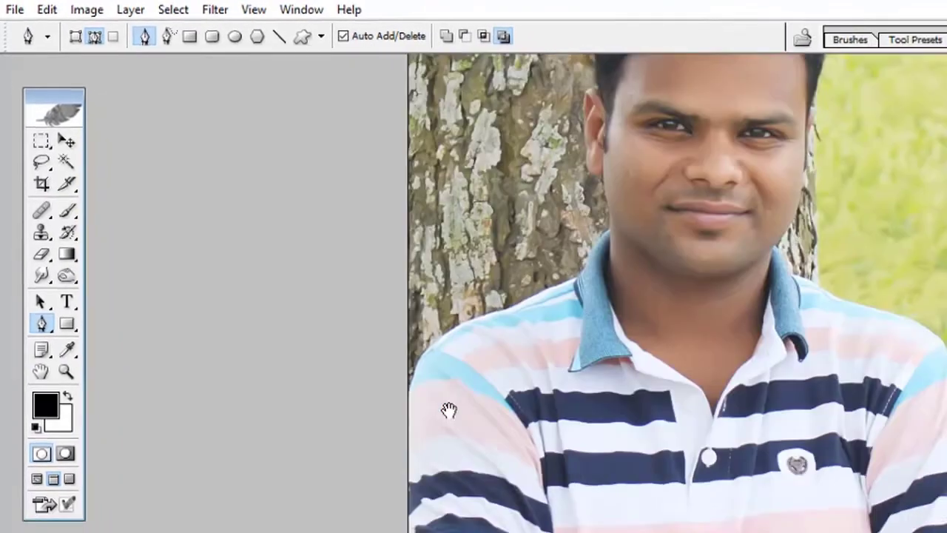
# Place curved pen anchors along the shoulder edge, toward the collar and up the neck
pyautogui.moveTo(296, 399)
pyautogui.mouseDown()
pyautogui.moveTo(292, 286)
pyautogui.moveTo(262, 386)
pyautogui.mouseUp()
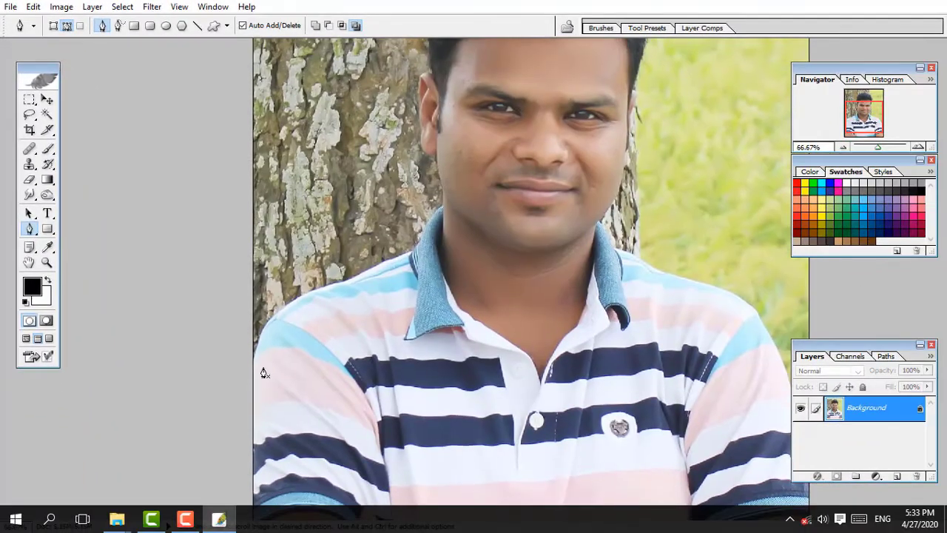
pyautogui.click(262, 336)
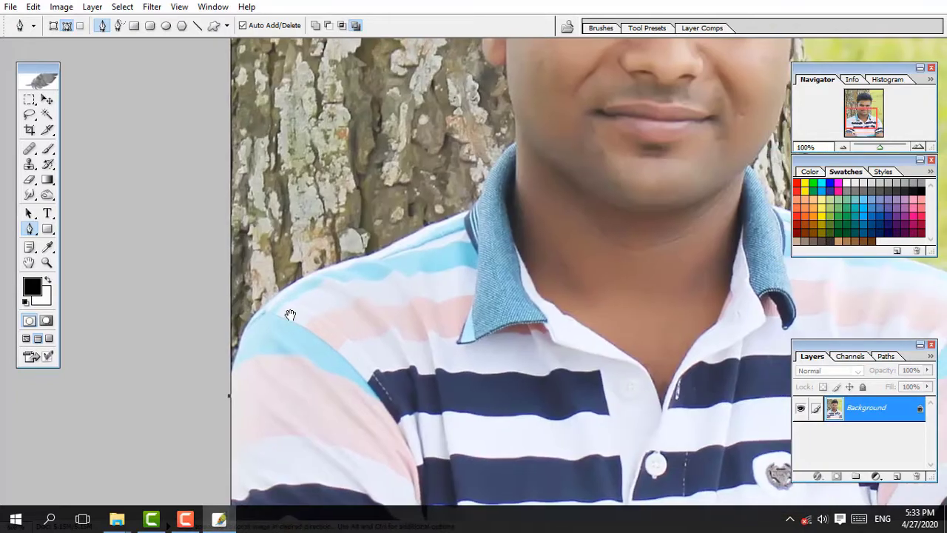
pyautogui.moveTo(318, 267); pyautogui.dragTo(369, 242)
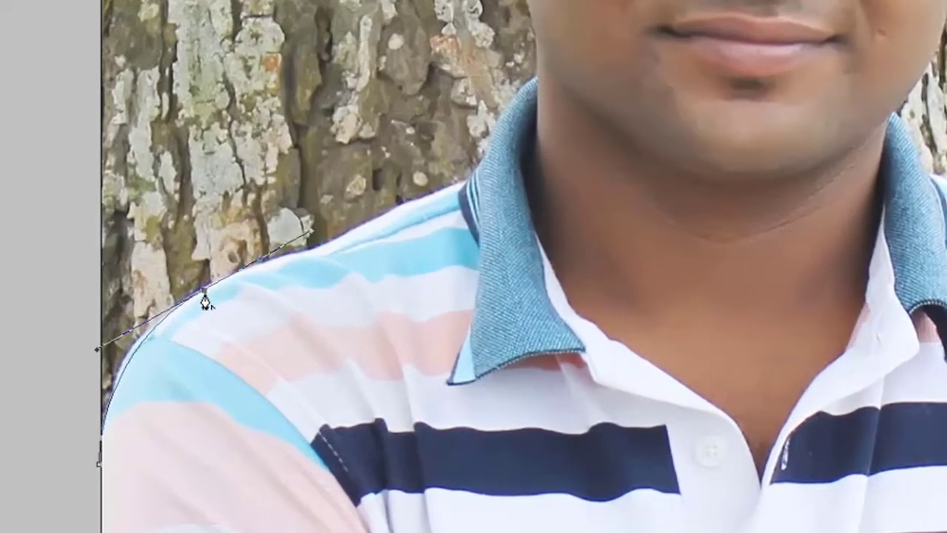
pyautogui.keyDown('alt'); pyautogui.click(205, 292); pyautogui.keyUp('alt')
pyautogui.moveTo(300, 250); pyautogui.dragTo(330, 249)
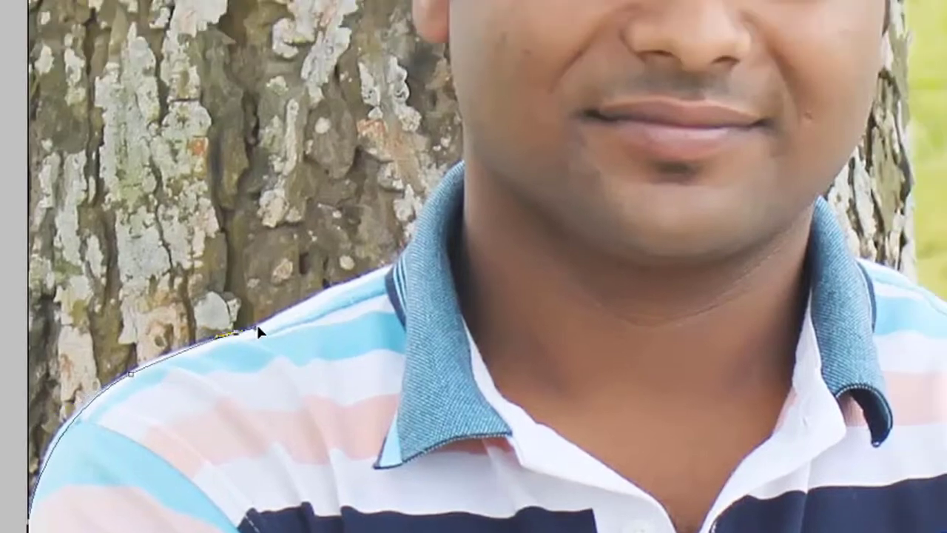
pyautogui.moveTo(294, 345); pyautogui.dragTo(227, 426)
pyautogui.moveTo(330, 345)
pyautogui.mouseDown()
pyautogui.moveTo(350, 327)
pyautogui.moveTo(287, 452)
pyautogui.mouseUp()
pyautogui.moveTo(356, 342); pyautogui.dragTo(385, 332)
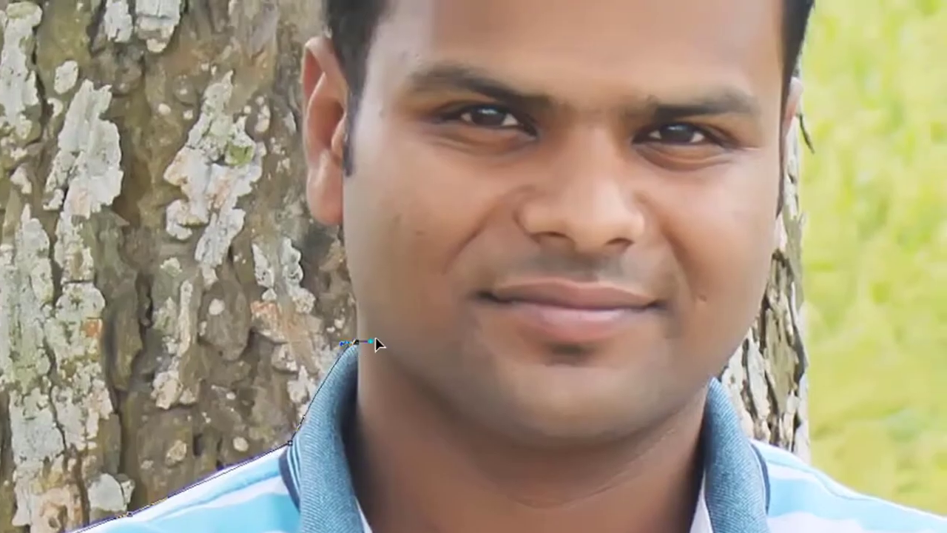
pyautogui.click(347, 276)
pyautogui.moveTo(332, 349); pyautogui.dragTo(323, 317)
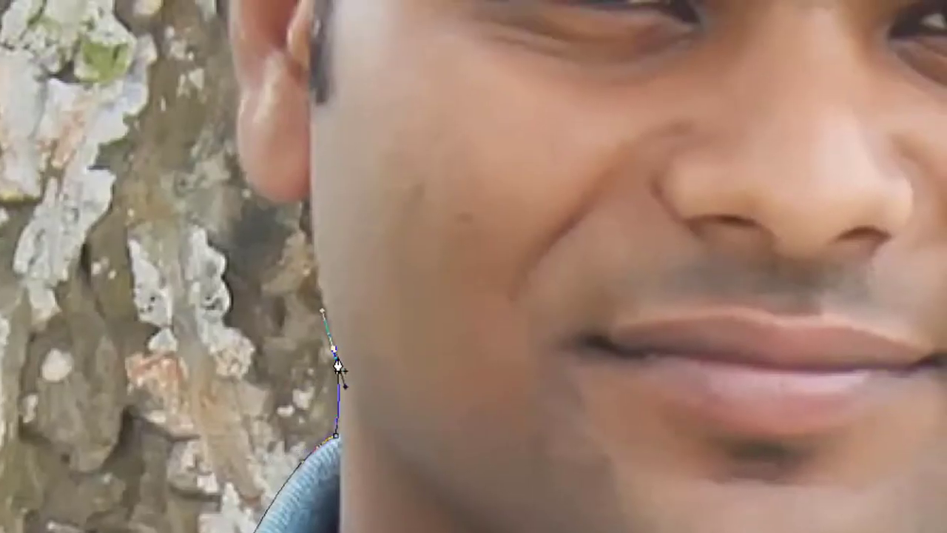
pyautogui.moveTo(336, 362); pyautogui.dragTo(339, 422)
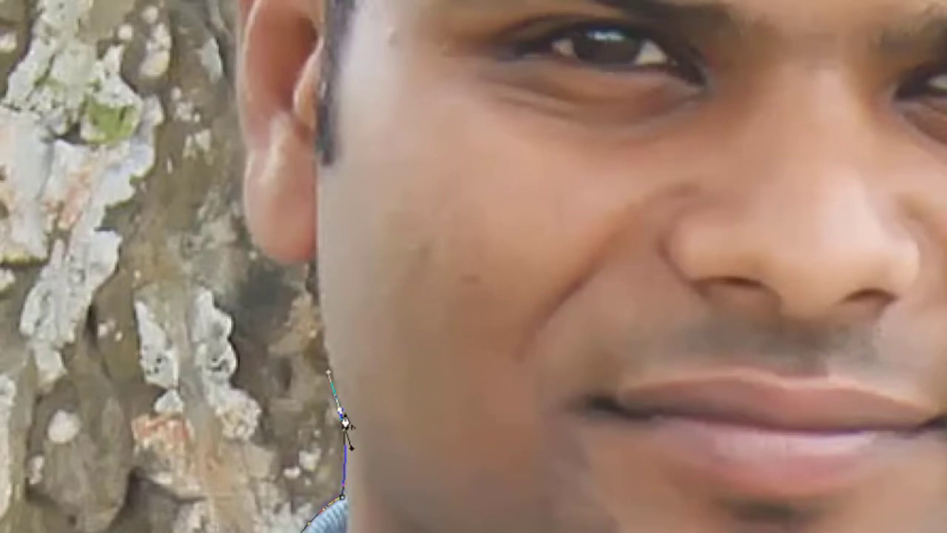
pyautogui.moveTo(335, 296); pyautogui.dragTo(337, 328)
# Continue the path past the neck, hair edge, cheek and jaw to where the neck meets the collar
pyautogui.hotkey('ctrl', 'z')
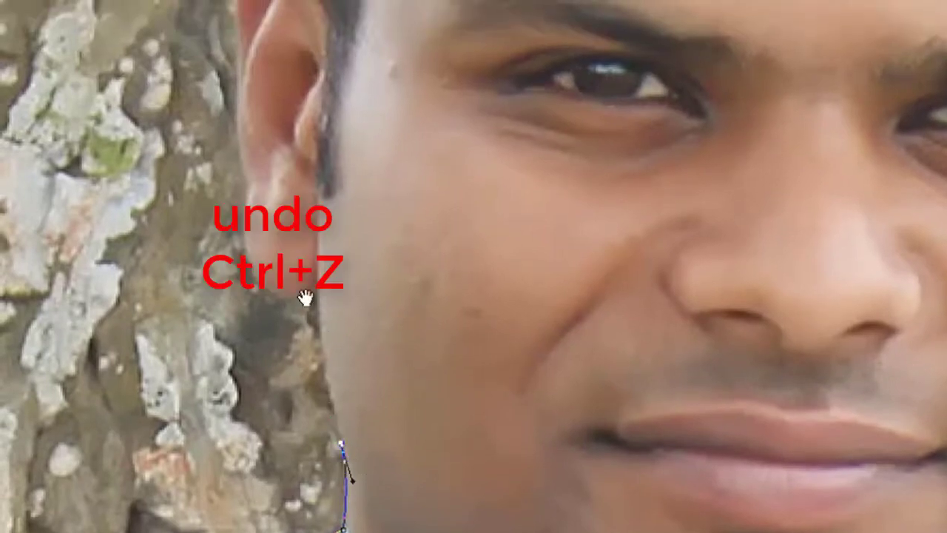
pyautogui.moveTo(305, 296); pyautogui.dragTo(330, 366)
pyautogui.click(330, 361)
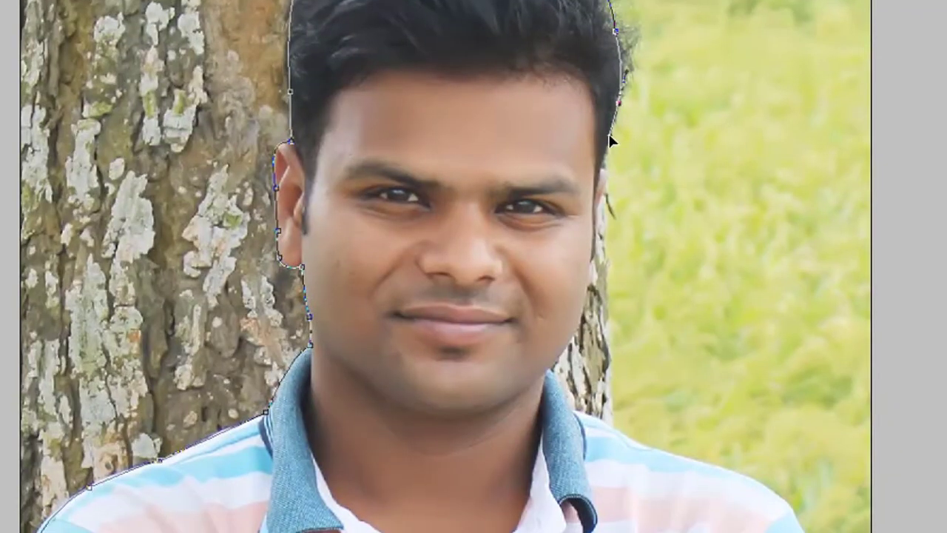
pyautogui.click(618, 102)
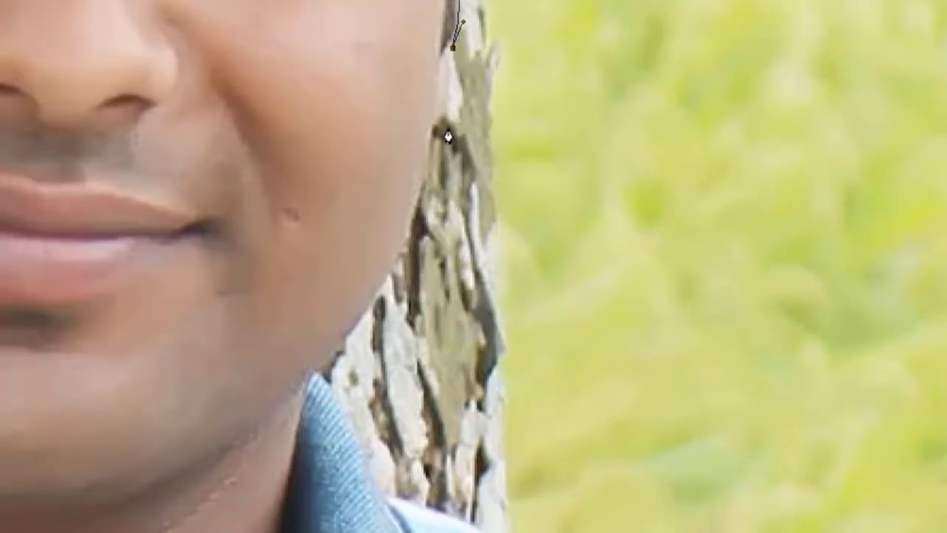
pyautogui.moveTo(448, 117); pyautogui.dragTo(437, 130)
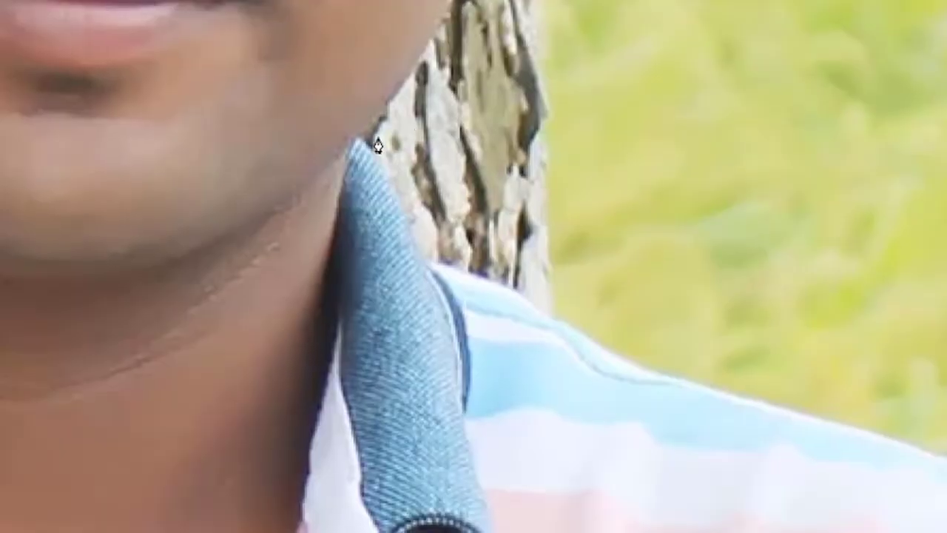
pyautogui.moveTo(411, 181); pyautogui.dragTo(412, 294)
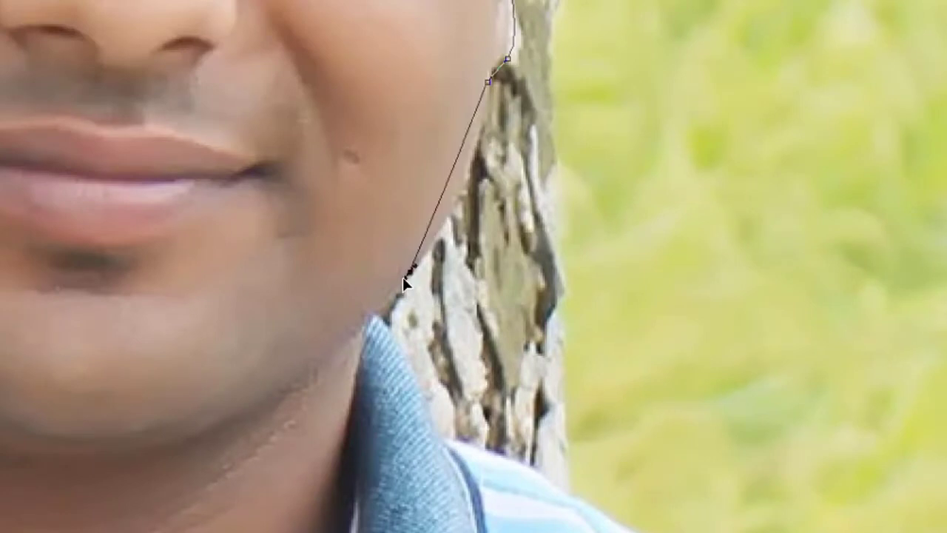
pyautogui.click(402, 277)
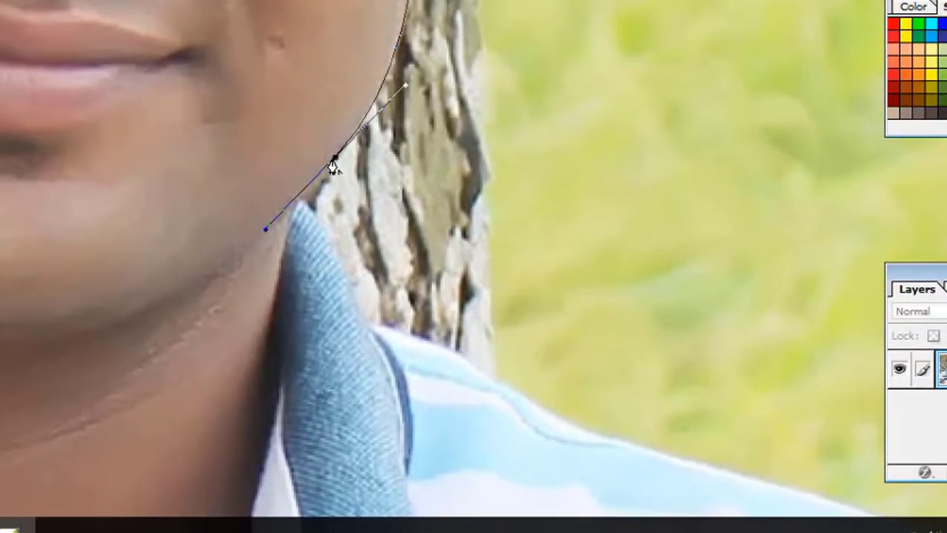
pyautogui.moveTo(331, 187); pyautogui.dragTo(281, 106)
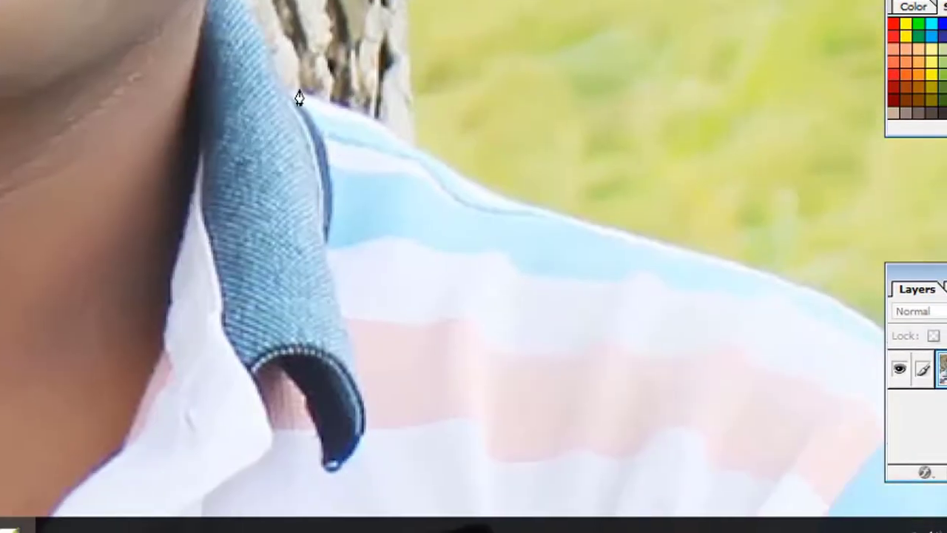
pyautogui.click(502, 196)
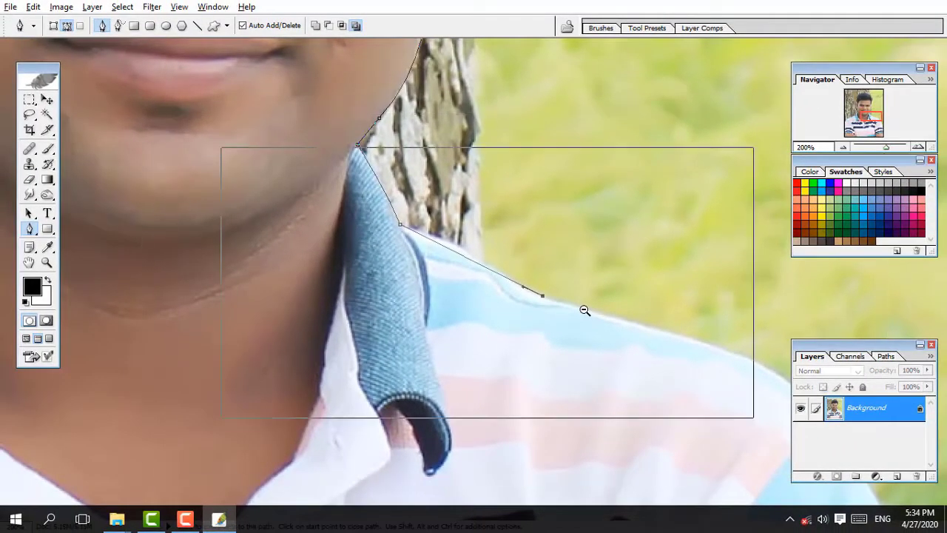
# Add pen anchors down the shirt's shoulder toward the arm, undoing misplaced points
pyautogui.keyDown('alt'); pyautogui.click(585, 310); pyautogui.keyUp('alt')
pyautogui.moveTo(515, 258); pyautogui.dragTo(526, 303)
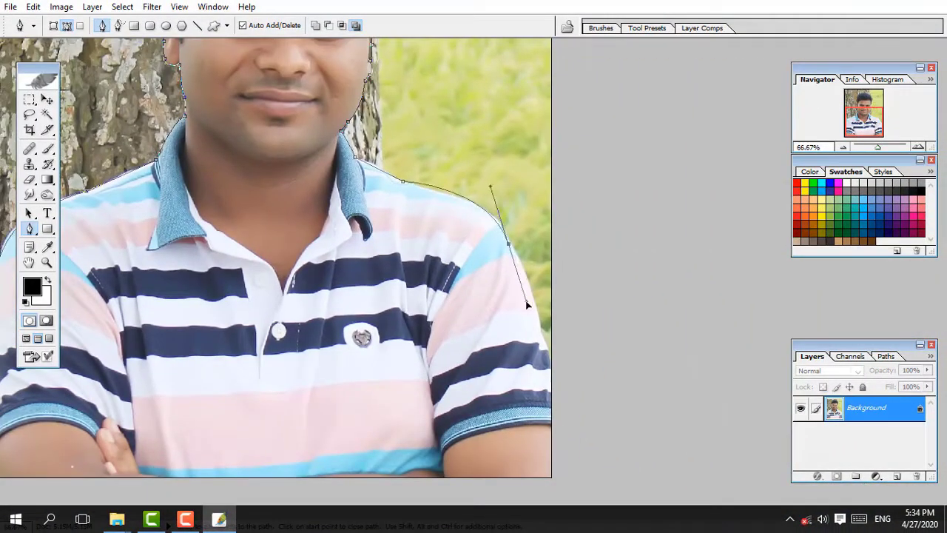
pyautogui.hotkey('ctrl', 'alt', 'z')
pyautogui.click(503, 236)
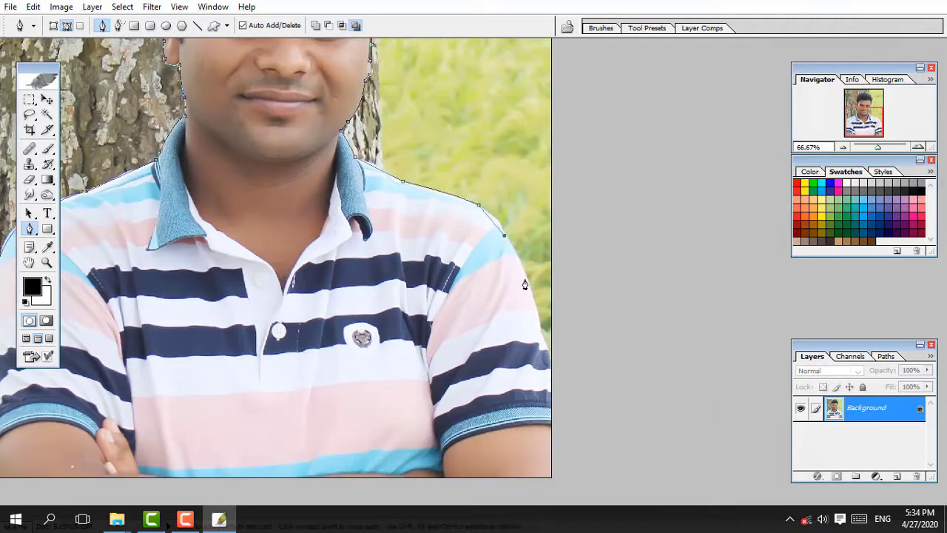
pyautogui.click(501, 234)
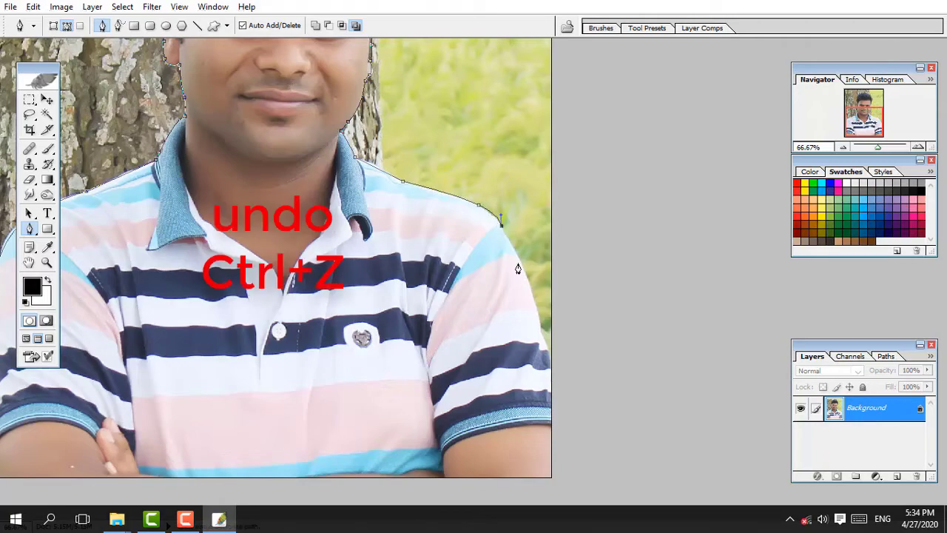
pyautogui.keyDown('ctrl'); pyautogui.keyDown('alt'); pyautogui.click(495, 250); pyautogui.keyUp('alt'); pyautogui.keyUp('ctrl')
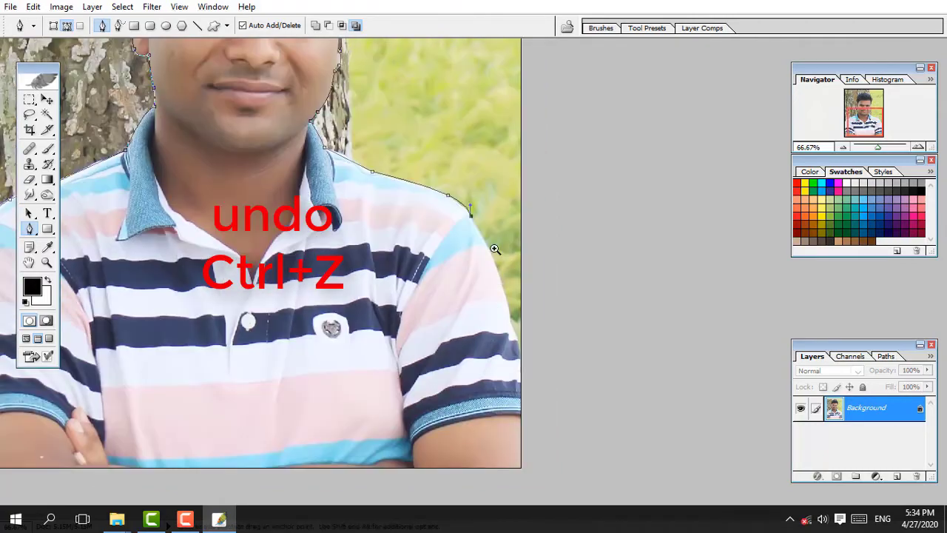
pyautogui.keyDown('ctrl'); pyautogui.click(495, 249); pyautogui.keyUp('ctrl')
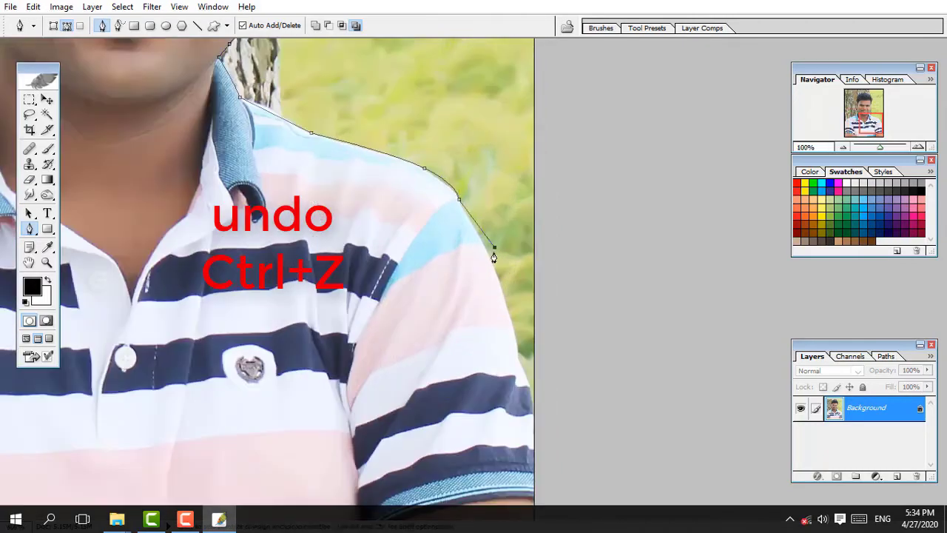
pyautogui.scroll(-1, 480, 262)
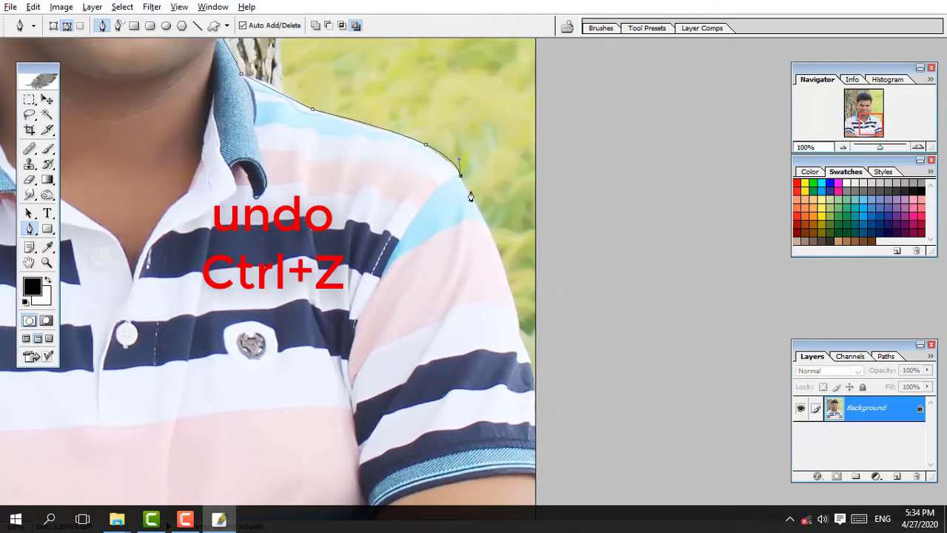
pyautogui.scroll(-1, 488, 234)
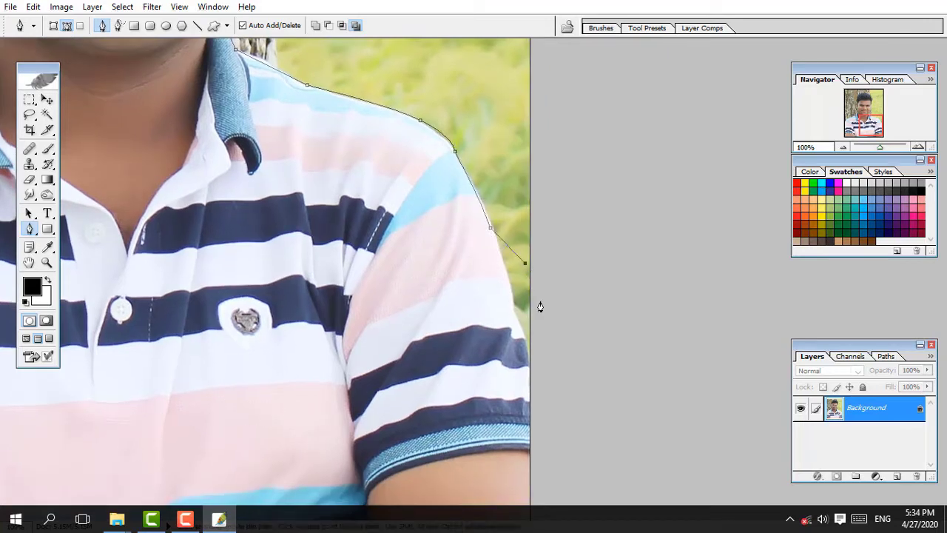
pyautogui.hotkey('ctrl', 'z')
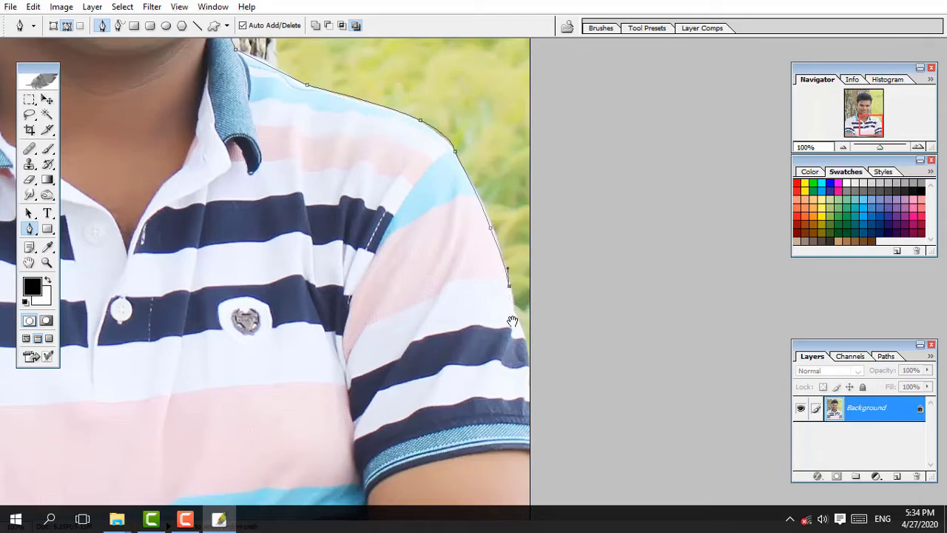
pyautogui.moveTo(512, 321); pyautogui.dragTo(501, 266)
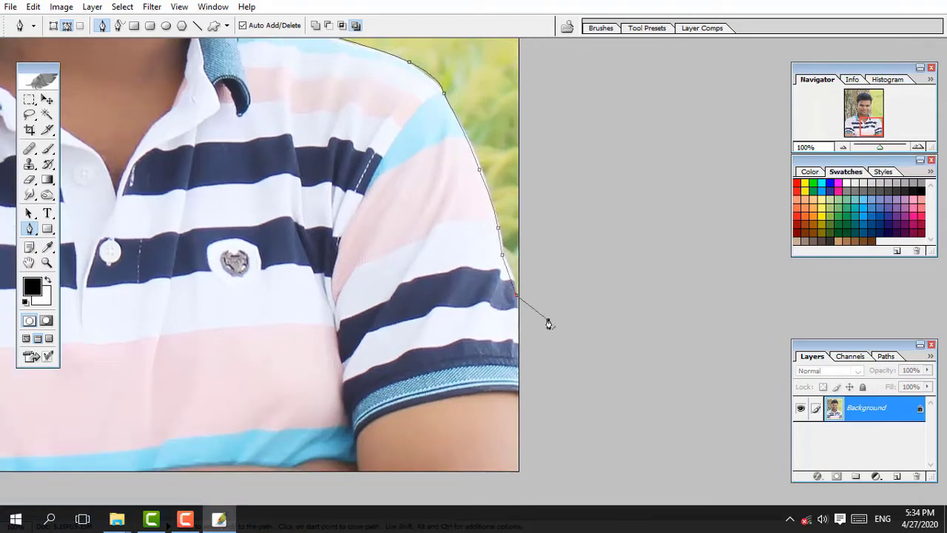
# Zoom out and loop the path outside the photo's edges, closing it at its start point
pyautogui.keyDown('ctrl'); pyautogui.keyDown('alt'); pyautogui.click(570, 306); pyautogui.keyUp('alt'); pyautogui.keyUp('ctrl')
pyautogui.keyDown('ctrl'); pyautogui.keyDown('alt'); pyautogui.click(570, 305); pyautogui.keyUp('alt'); pyautogui.keyUp('ctrl')
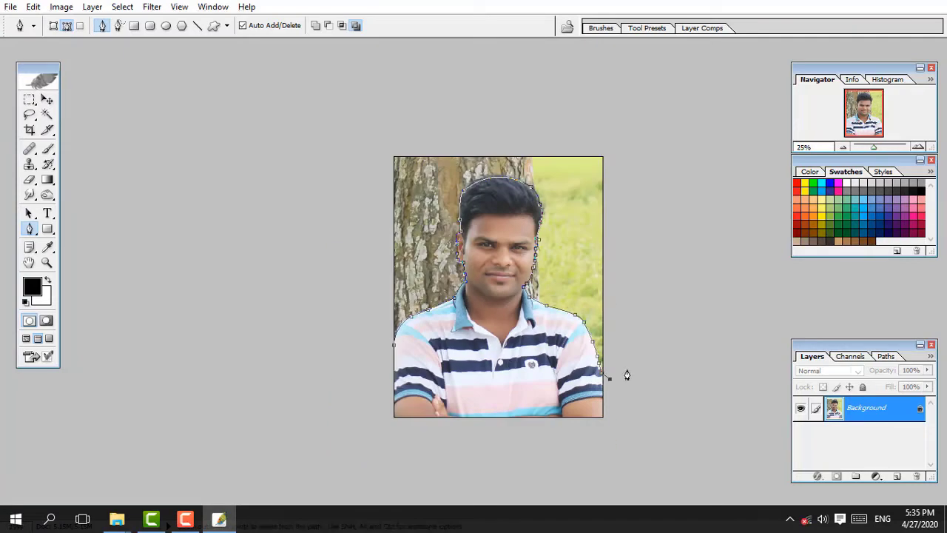
pyautogui.moveTo(735, 170); pyautogui.dragTo(731, 157)
pyautogui.moveTo(682, 89); pyautogui.dragTo(688, 91)
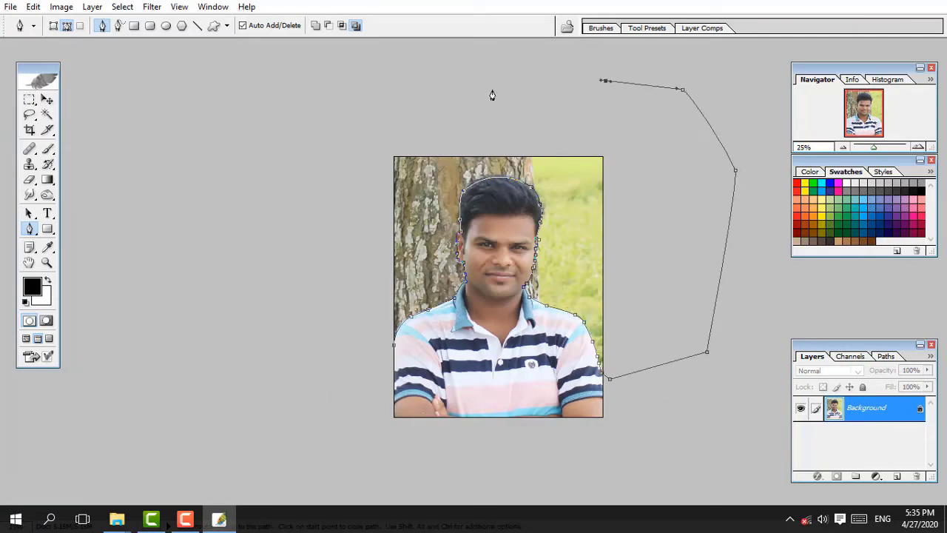
pyautogui.click(463, 89)
pyautogui.click(351, 96)
pyautogui.click(275, 148)
pyautogui.click(264, 328)
pyautogui.click(388, 394)
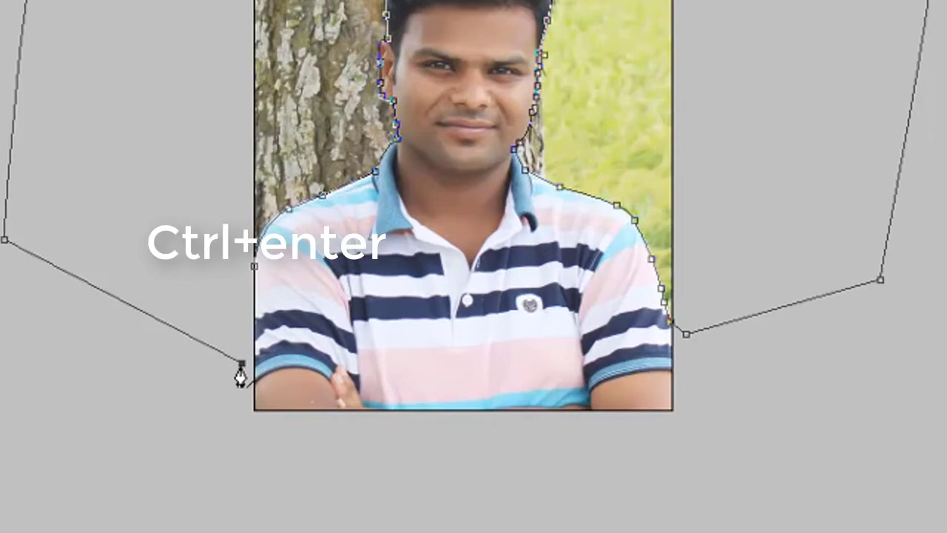
# Turn the path into a selection and trial-fill the background with blue, then white
pyautogui.hotkey('ctrl', 'Return')
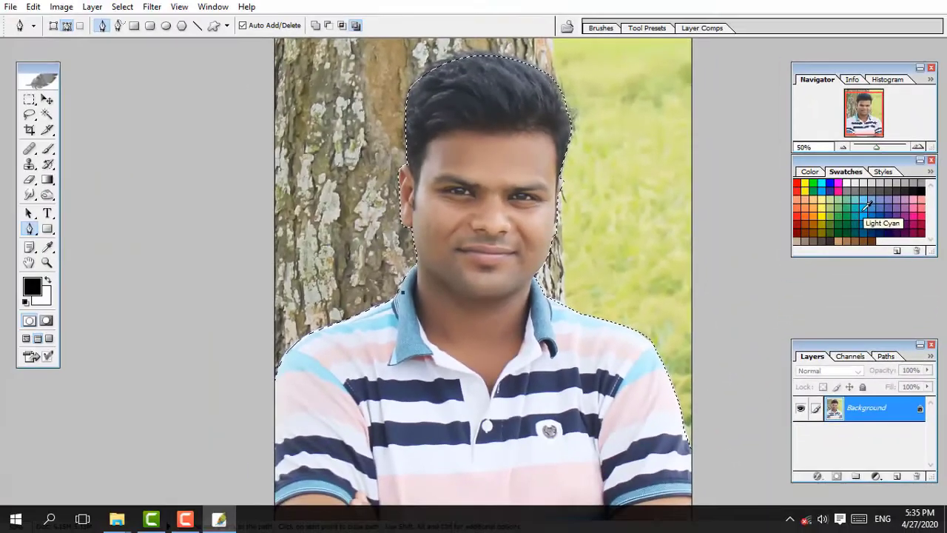
pyautogui.click(862, 211)
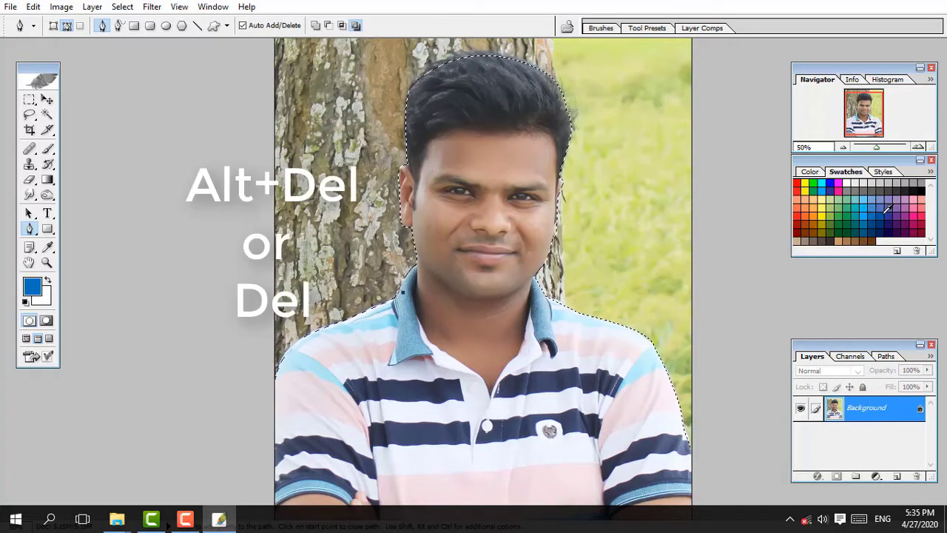
pyautogui.hotkey('alt', 'Delete')
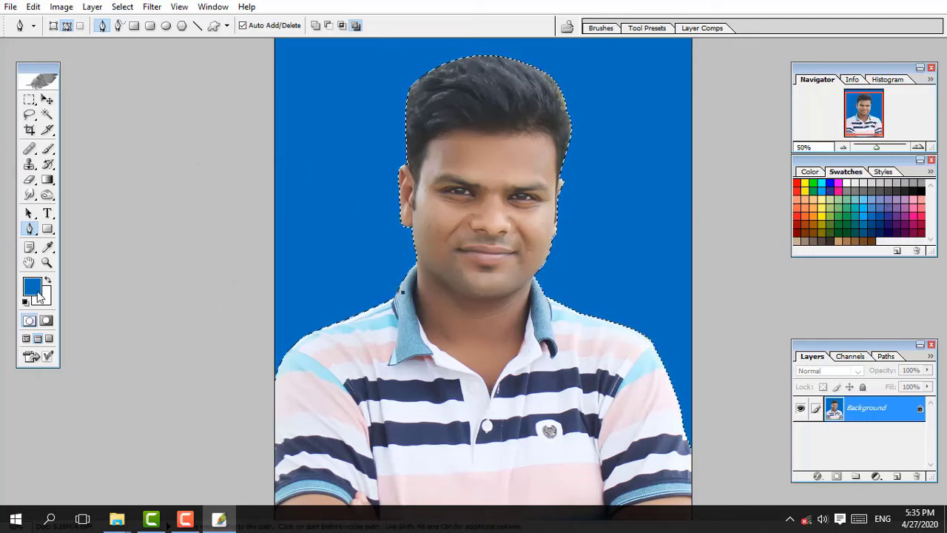
pyautogui.press('Delete')
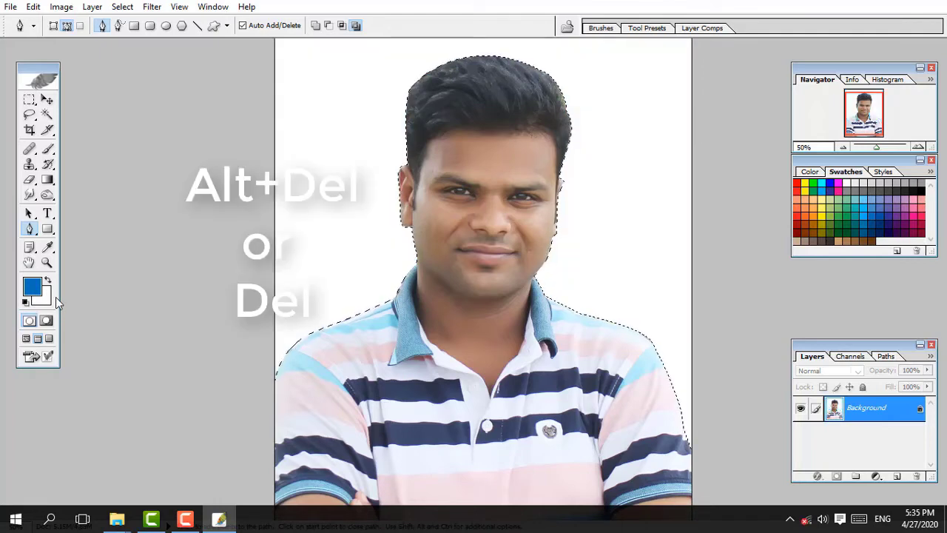
pyautogui.hotkey('ctrl', '-')
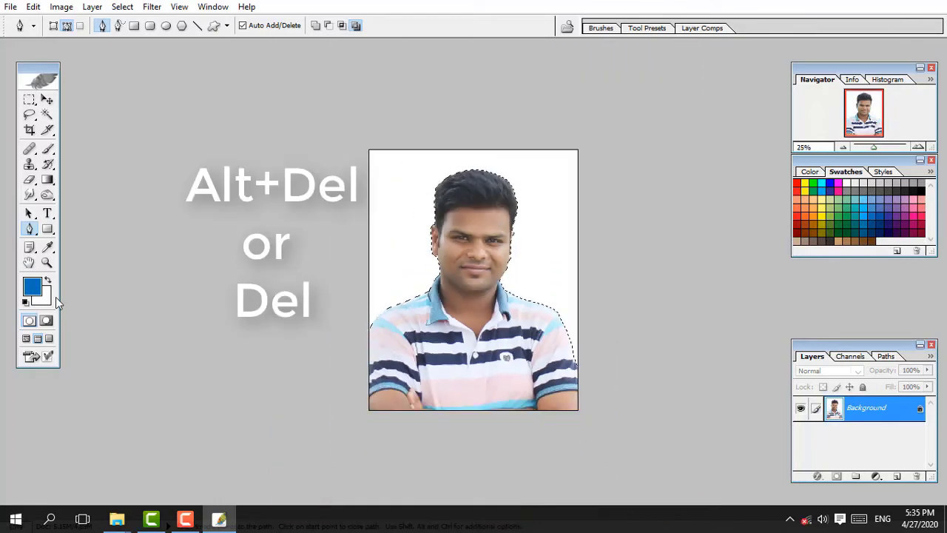
# Fill the background with a light grey swatch and deselect
pyautogui.click(49, 282)
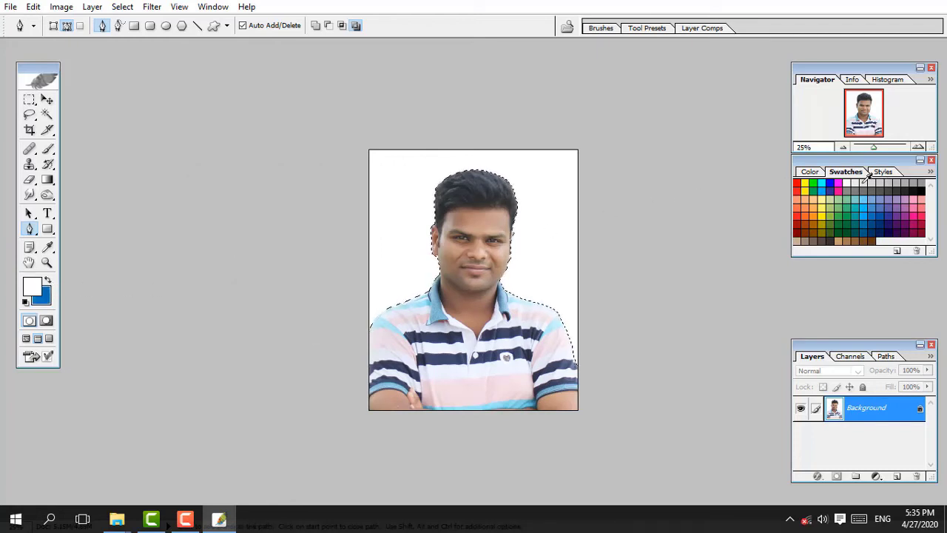
pyautogui.click(863, 182)
pyautogui.hotkey('alt', 'Delete')
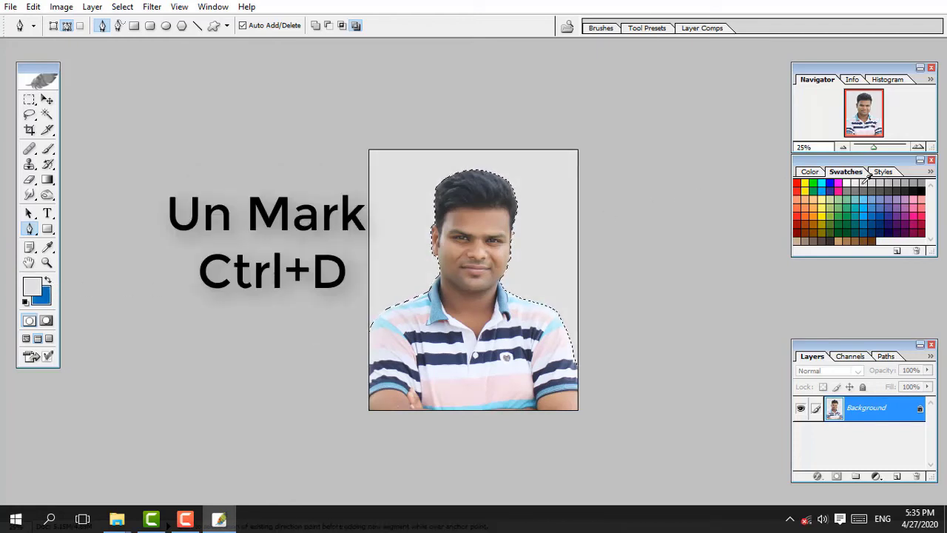
pyautogui.hotkey('ctrl', 'd')
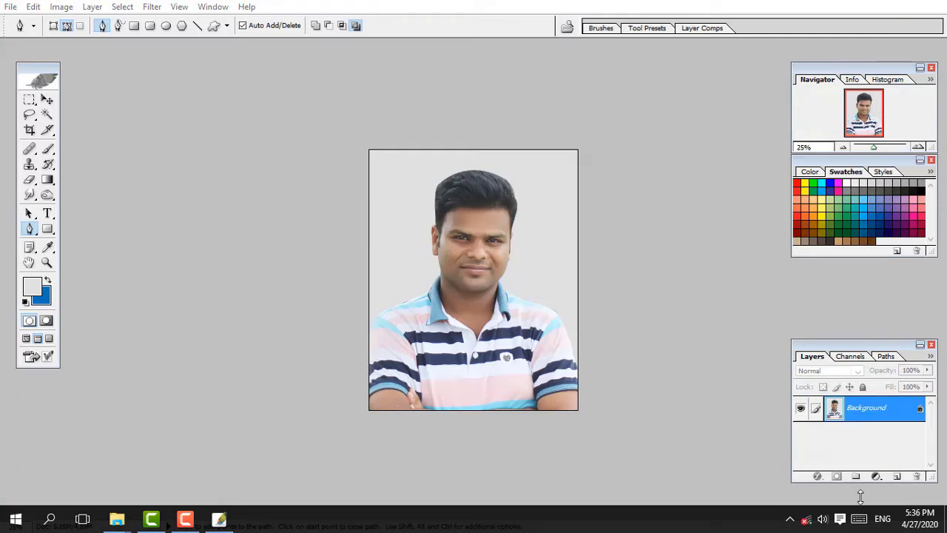
# Zoom in step by step on the man's head
pyautogui.click(185, 517)
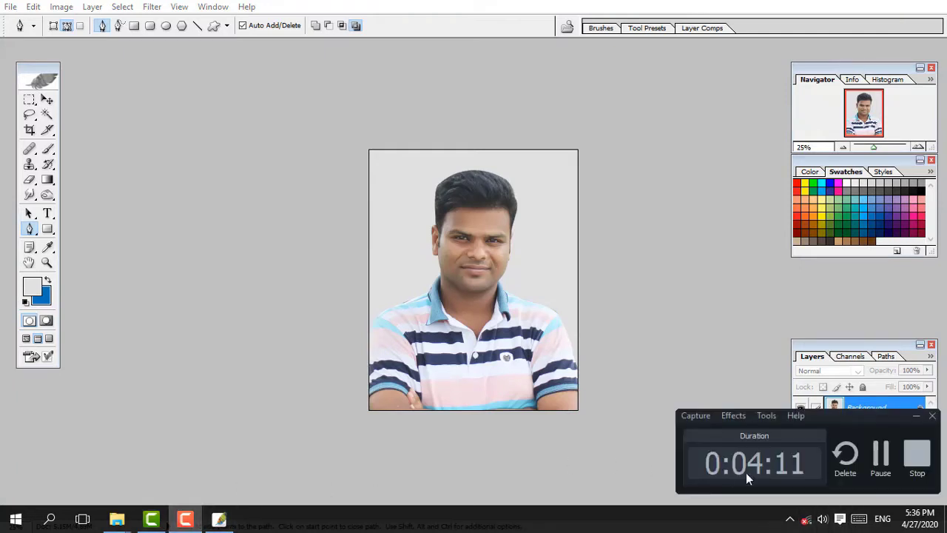
pyautogui.click(880, 459)
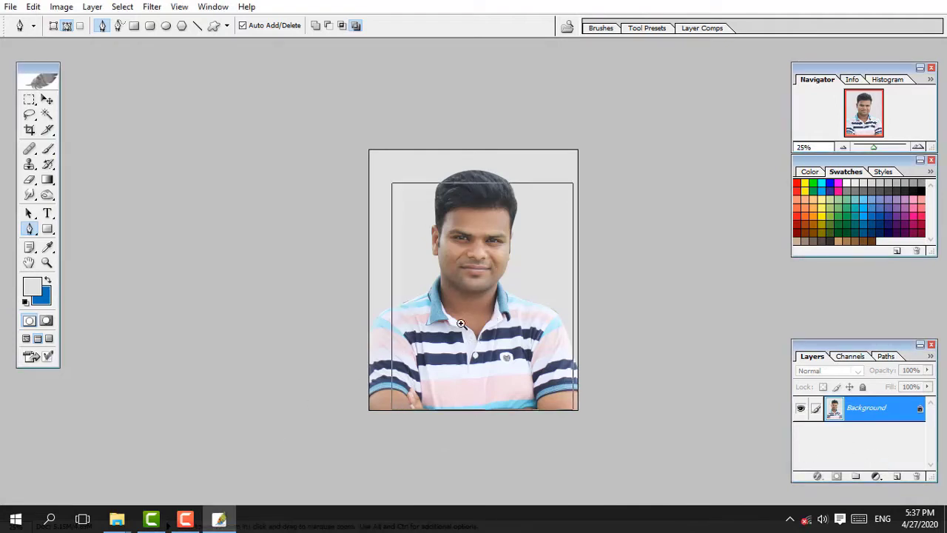
pyautogui.hotkey('ctrl', '+')
pyautogui.click(185, 518)
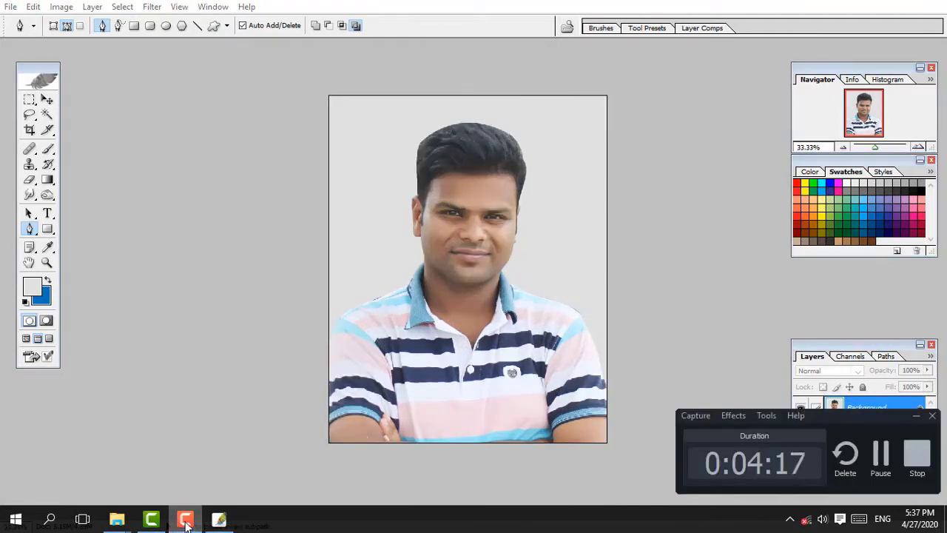
pyautogui.click(185, 522)
pyautogui.hotkey('ctrl', '+')
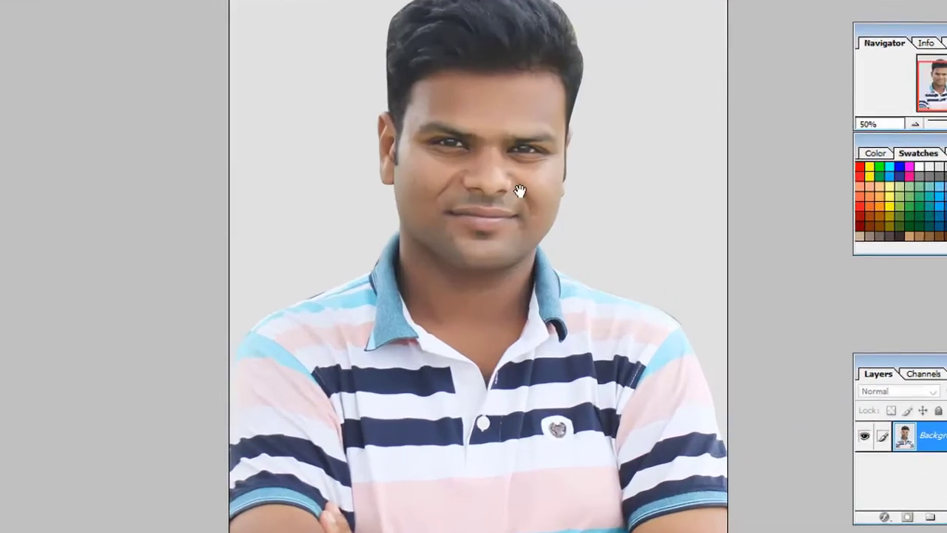
pyautogui.press('p')
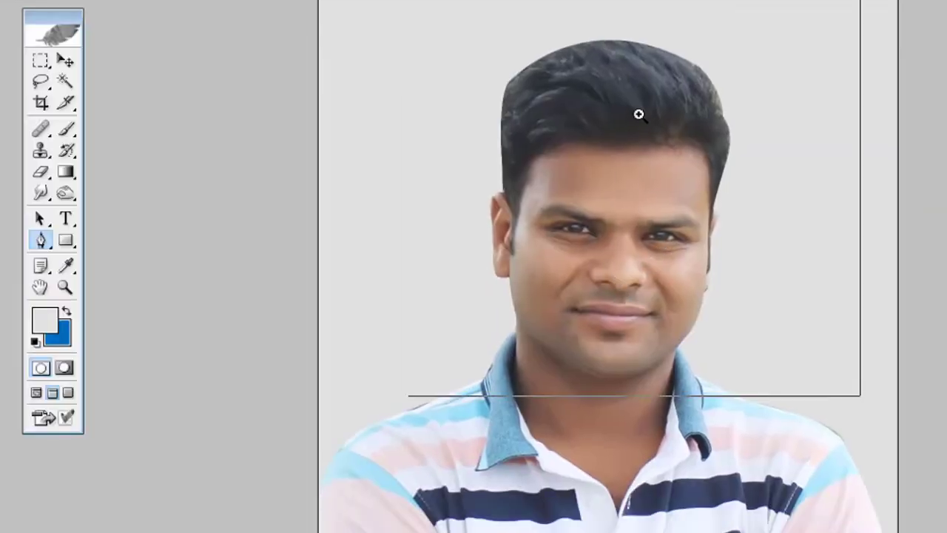
pyautogui.hotkey('ctrl', '+')
pyautogui.hotkey('ctrl', '+')
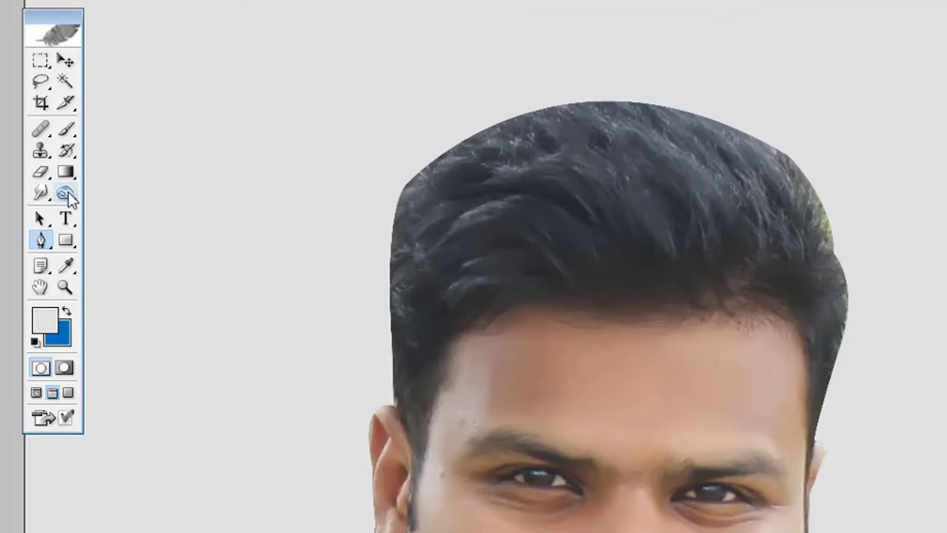
# Darken the hair's left edge and top with a 71 px Burn Tool brush
pyautogui.click(65, 194)
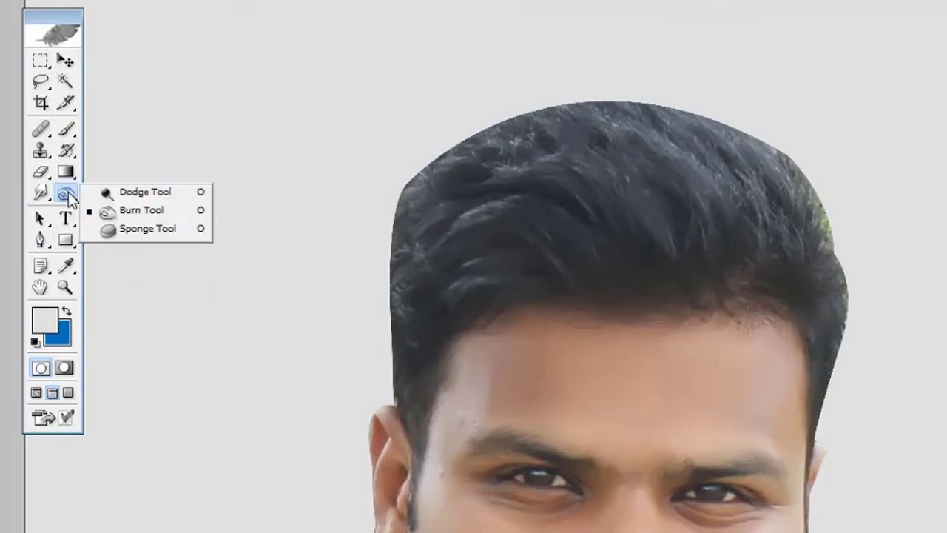
pyautogui.click(153, 212)
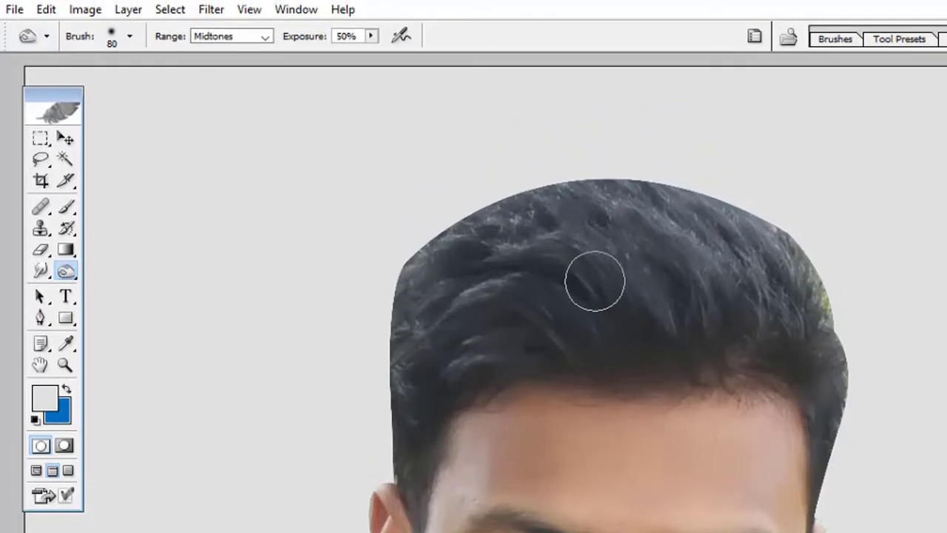
pyautogui.press('[')
pyautogui.press('[')
pyautogui.click(131, 39)
pyautogui.moveTo(83, 87); pyautogui.dragTo(116, 88)
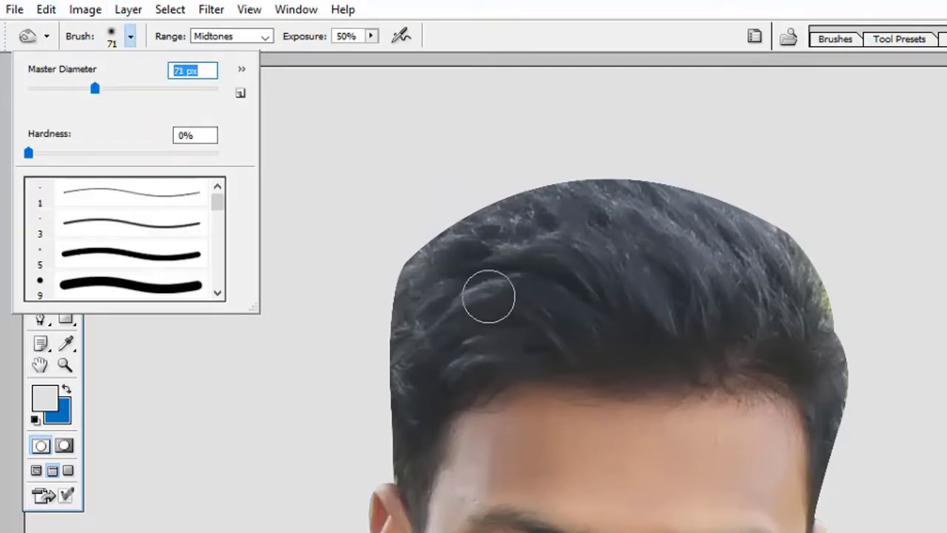
pyautogui.click(487, 297)
pyautogui.moveTo(414, 367)
pyautogui.mouseDown()
pyautogui.moveTo(449, 226)
pyautogui.moveTo(791, 269)
pyautogui.moveTo(801, 332)
pyautogui.moveTo(798, 266)
pyautogui.moveTo(807, 321)
pyautogui.moveTo(531, 205)
pyautogui.moveTo(814, 274)
pyautogui.moveTo(773, 270)
pyautogui.moveTo(456, 328)
pyautogui.moveTo(433, 342)
pyautogui.moveTo(689, 303)
pyautogui.moveTo(784, 347)
pyautogui.mouseUp()
pyautogui.scroll(-5, 605, 364)
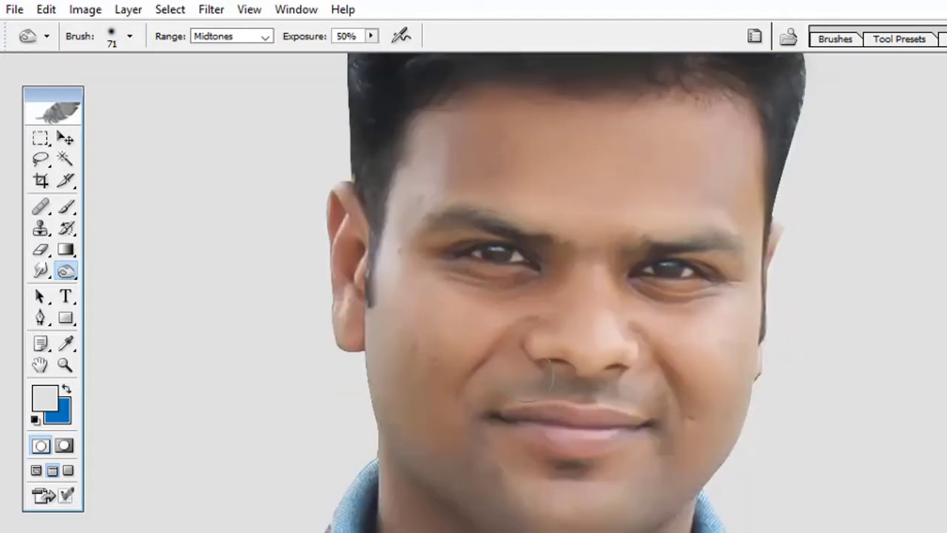
pyautogui.moveTo(518, 217)
pyautogui.mouseDown()
pyautogui.moveTo(562, 307)
pyautogui.moveTo(520, 258)
pyautogui.mouseUp()
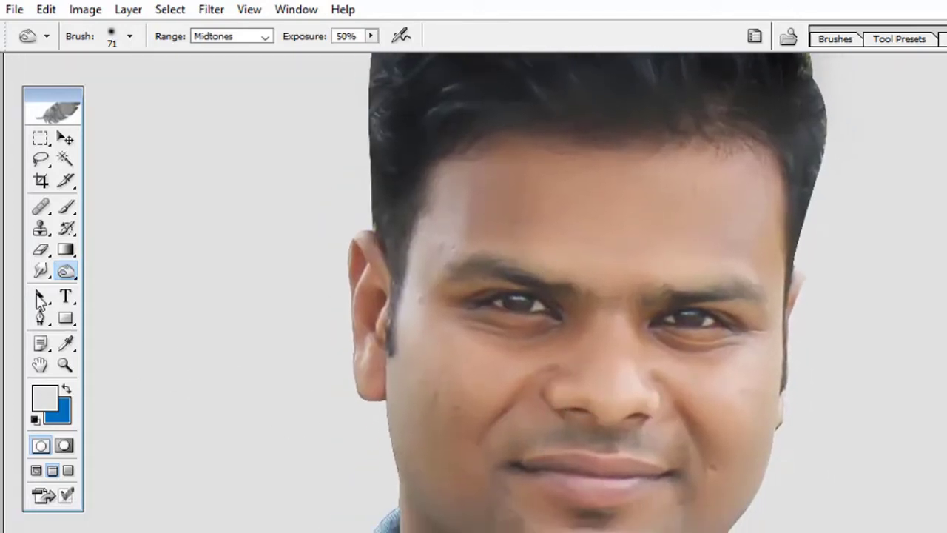
# Set up the Brush Tool with 26% opacity, 25% flow and a 50 px diameter
pyautogui.click(68, 208)
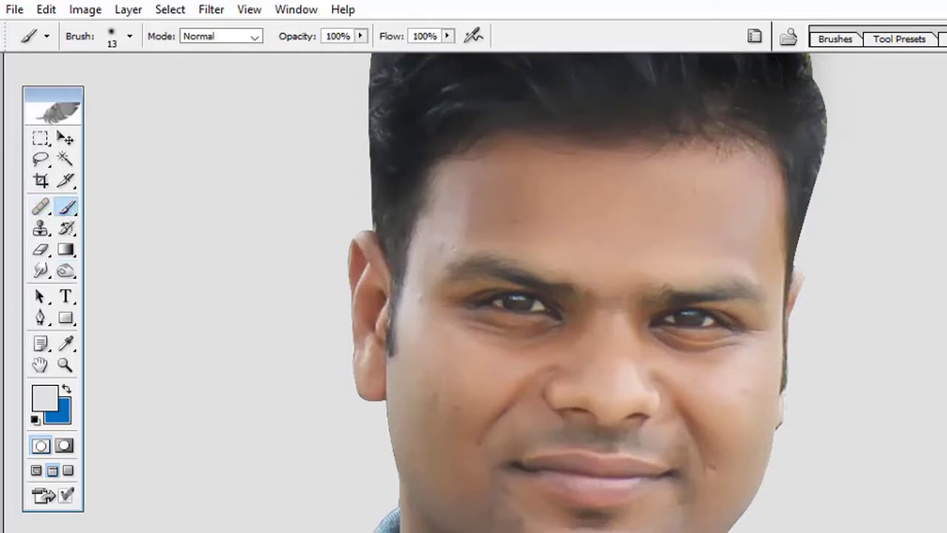
pyautogui.click(360, 36)
pyautogui.click(301, 56)
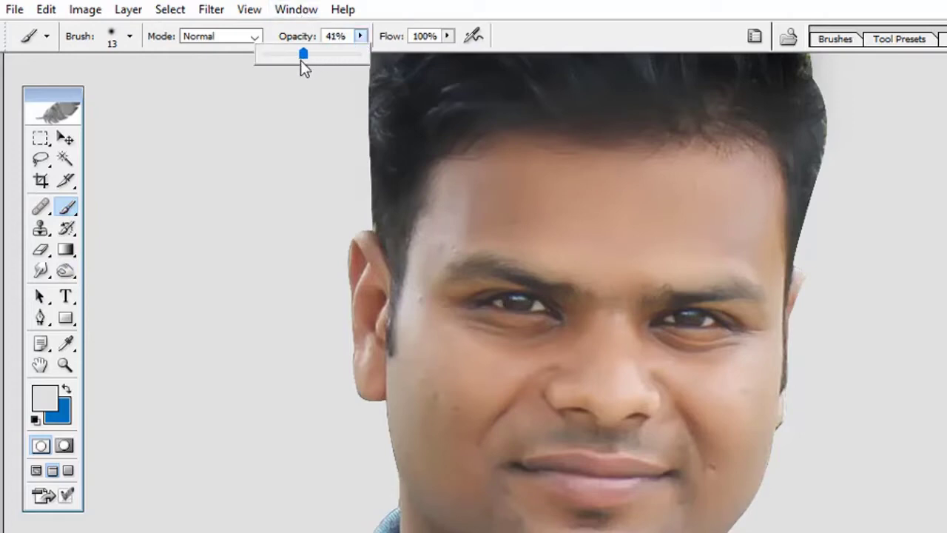
pyautogui.moveTo(296, 62); pyautogui.dragTo(288, 62)
pyautogui.click(426, 37)
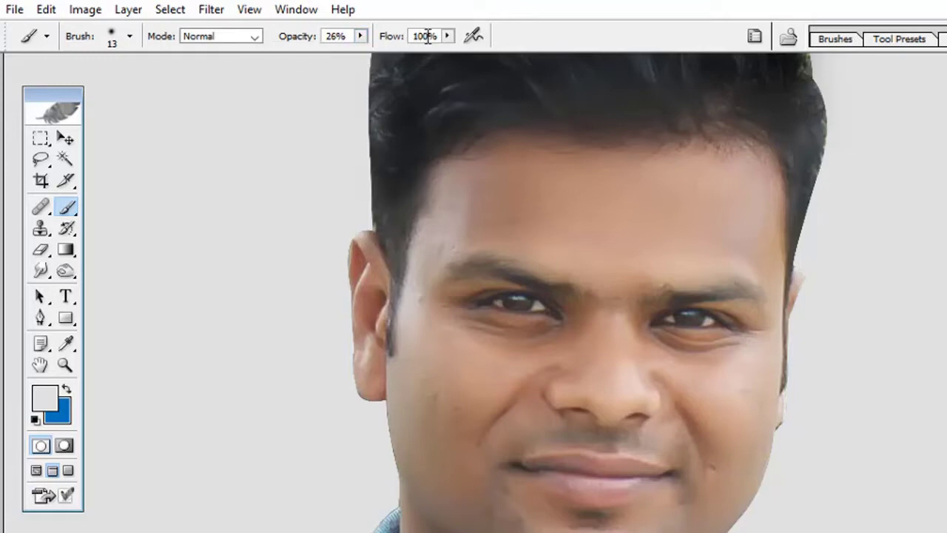
pyautogui.doubleClick(437, 35)
pyautogui.write('25')
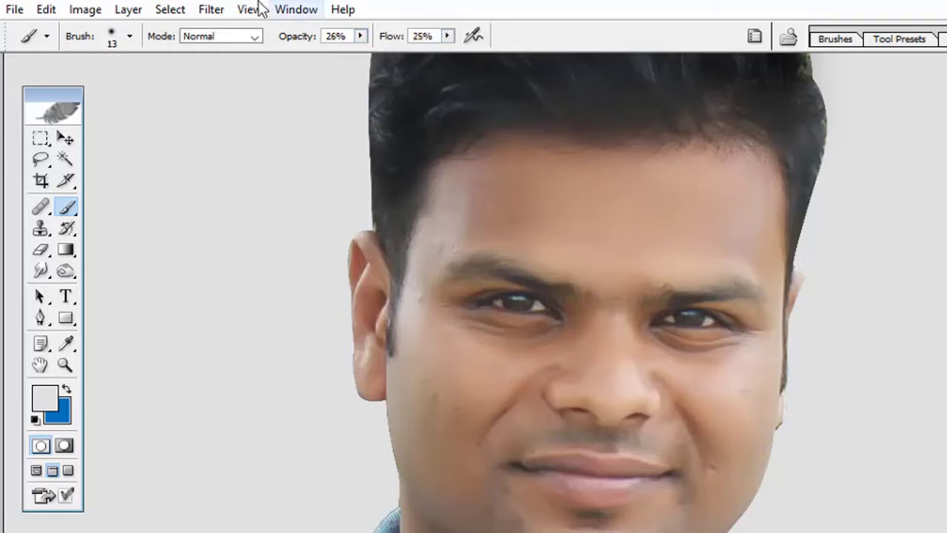
pyautogui.click(130, 35)
pyautogui.moveTo(61, 91); pyautogui.dragTo(74, 90)
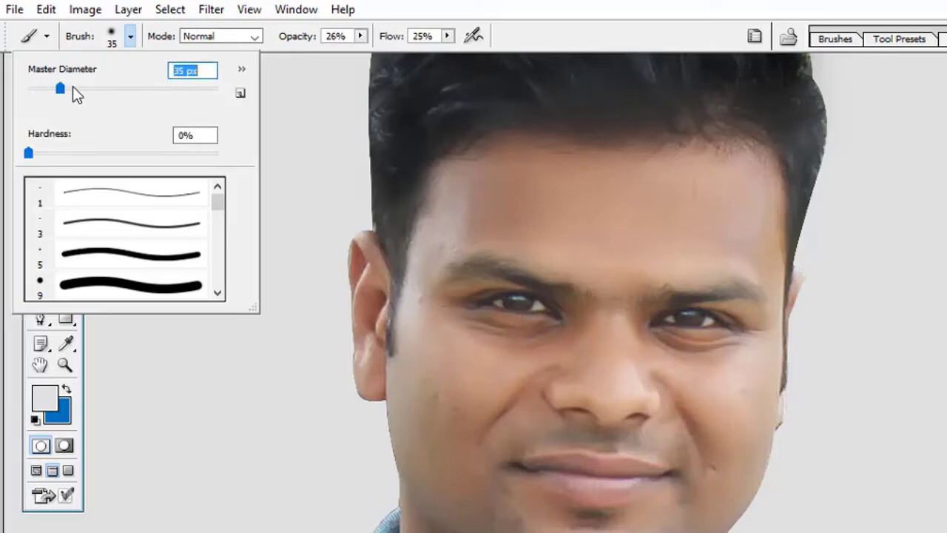
pyautogui.press('BackSpace')
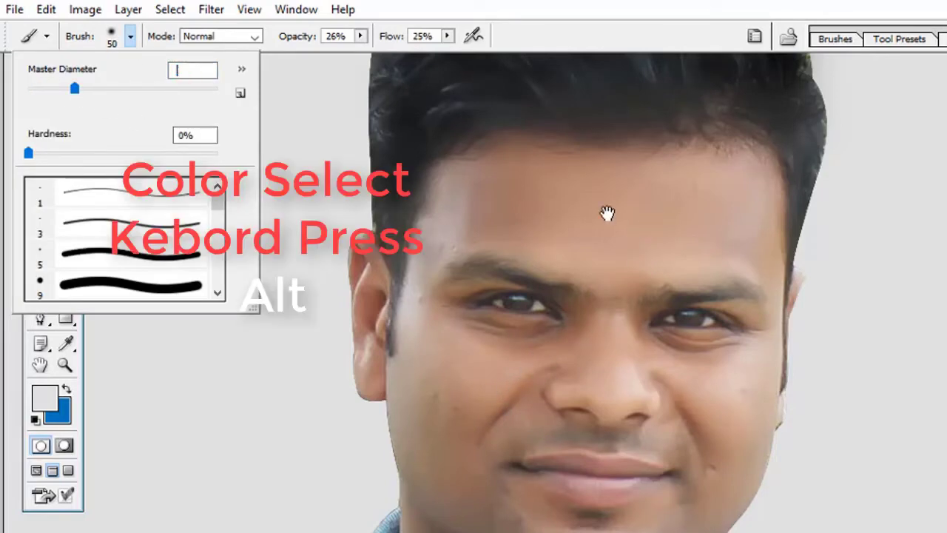
pyautogui.keyDown('alt'); pyautogui.click(606, 213); pyautogui.keyUp('alt')
pyautogui.click(654, 287)
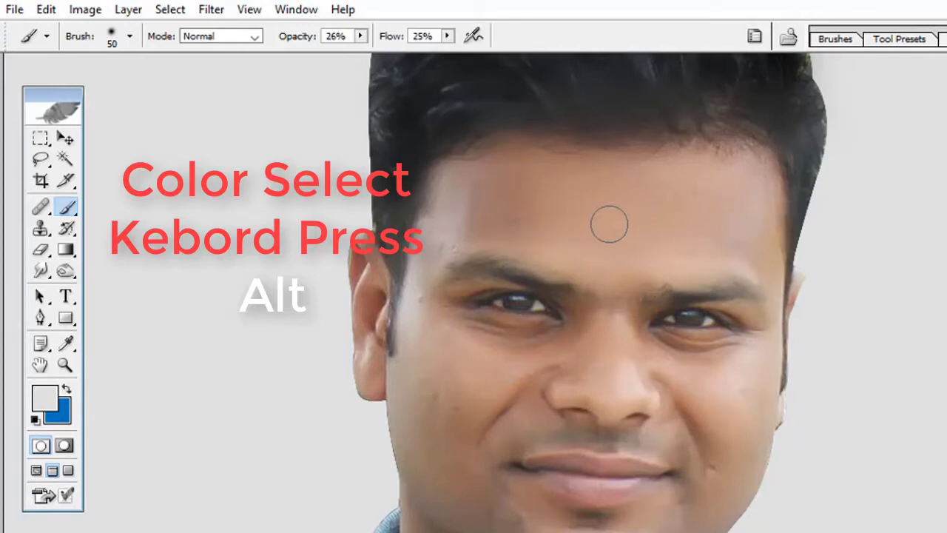
# Sample skin tones from the forehead and face and paint them softly over the complexion
pyautogui.keyDown('alt'); pyautogui.click(551, 223); pyautogui.keyUp('alt')
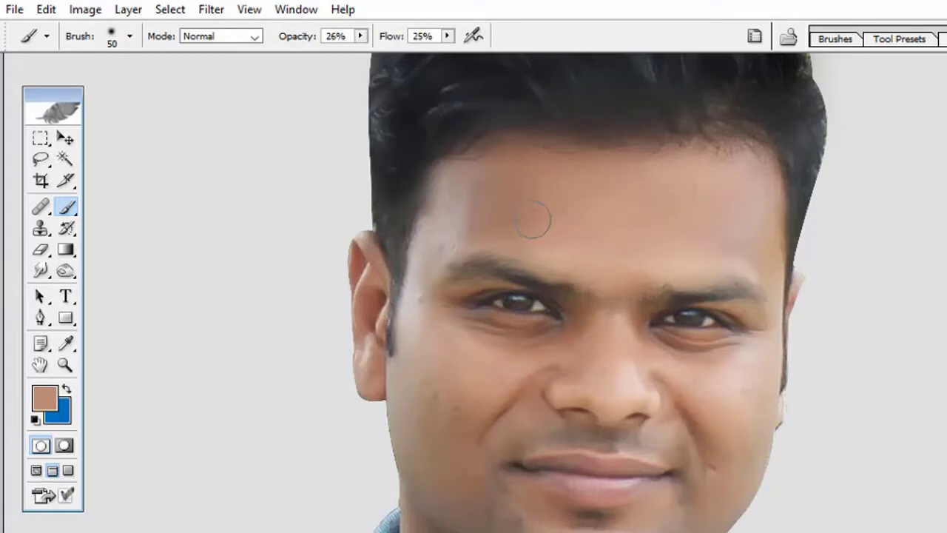
pyautogui.scroll(-3, 437, 289)
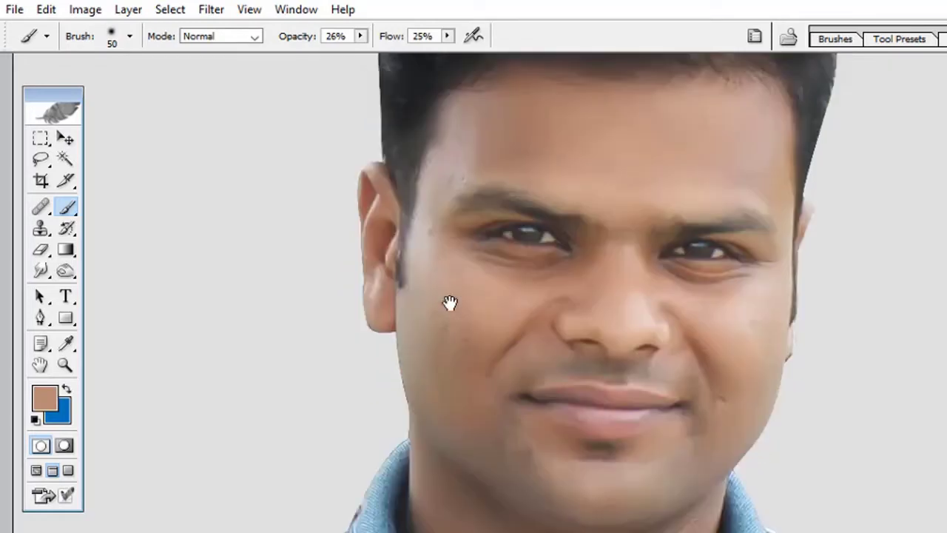
pyautogui.scroll(-2, 448, 303)
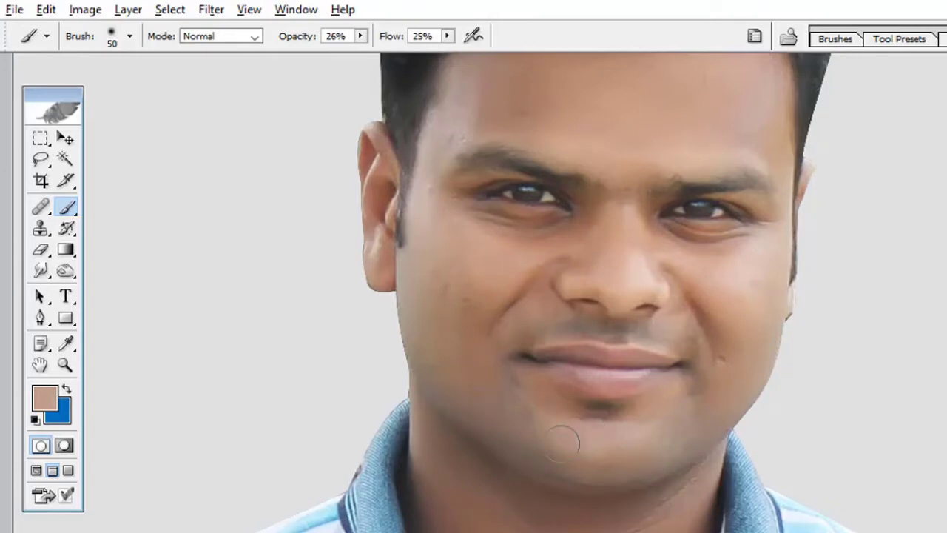
pyautogui.scroll(-5, 562, 414)
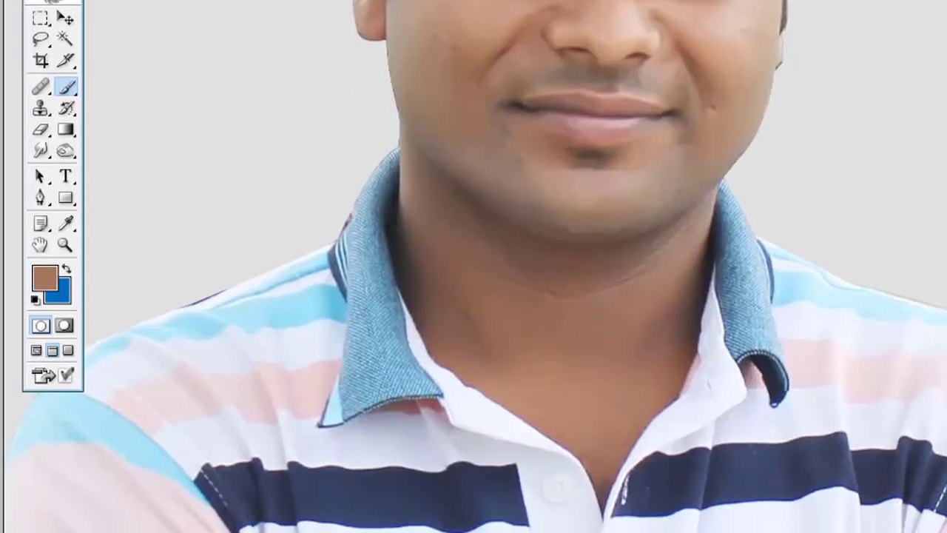
pyautogui.scroll(1, 489, 266)
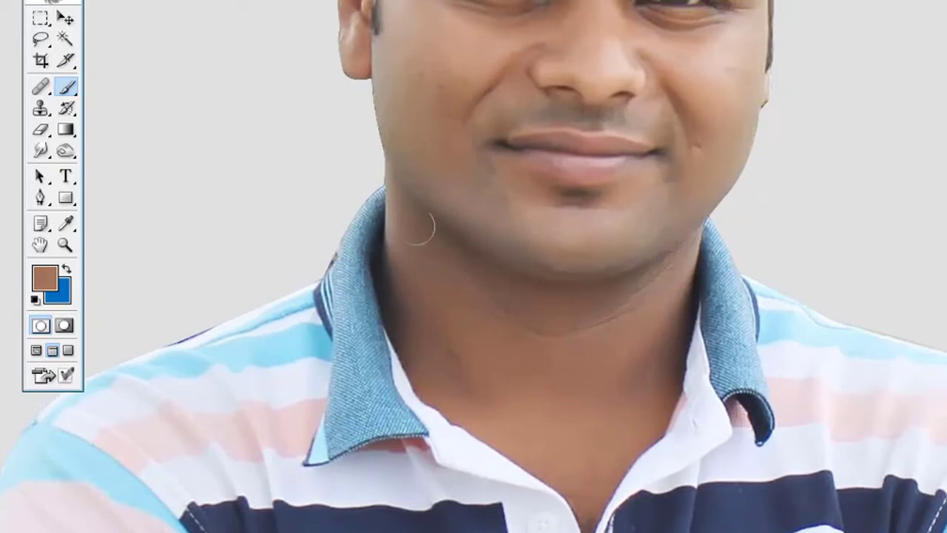
pyautogui.scroll(5, 520, 333)
pyautogui.scroll(2, 644, 332)
pyautogui.keyDown('alt'); pyautogui.click(655, 327); pyautogui.keyUp('alt')
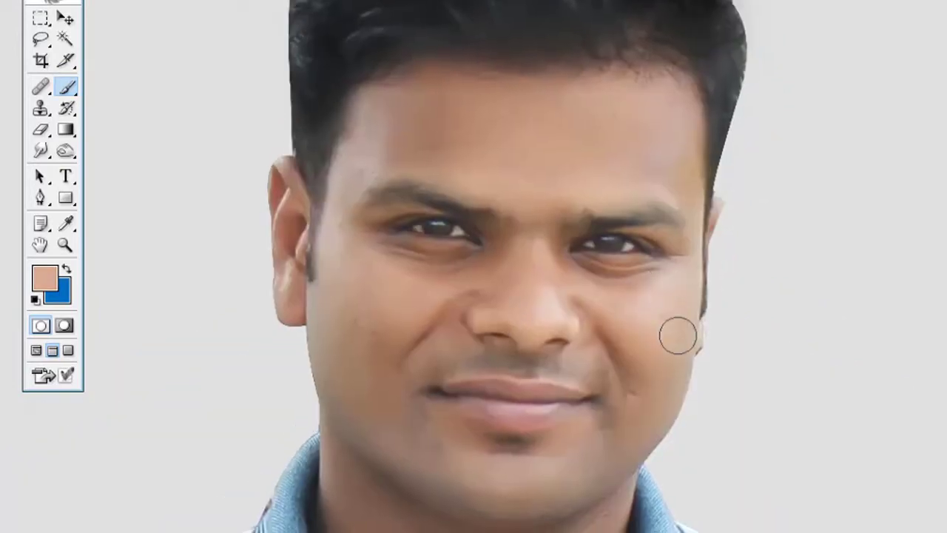
pyautogui.hotkey('ctrl', '-')
pyautogui.hotkey('ctrl', '-')
pyautogui.hotkey('ctrl', '+')
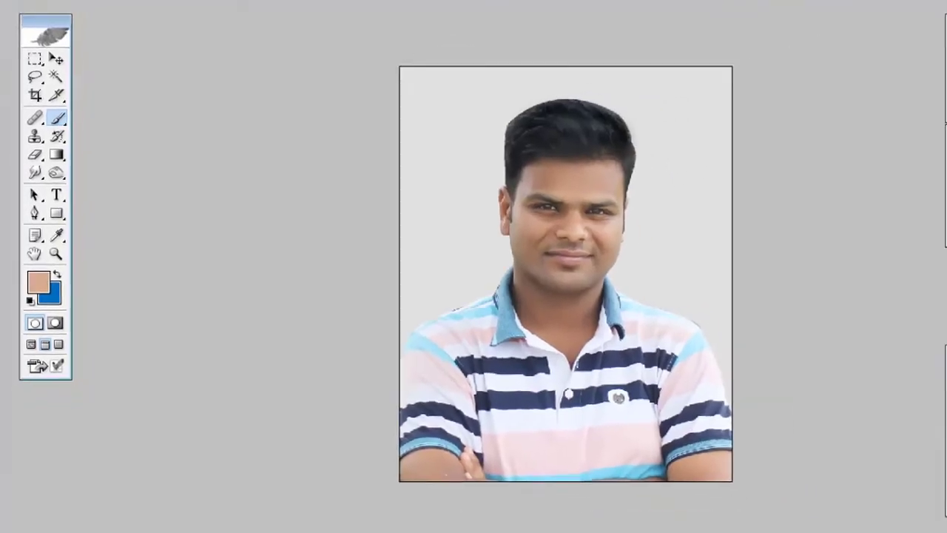
pyautogui.click(14, 9)
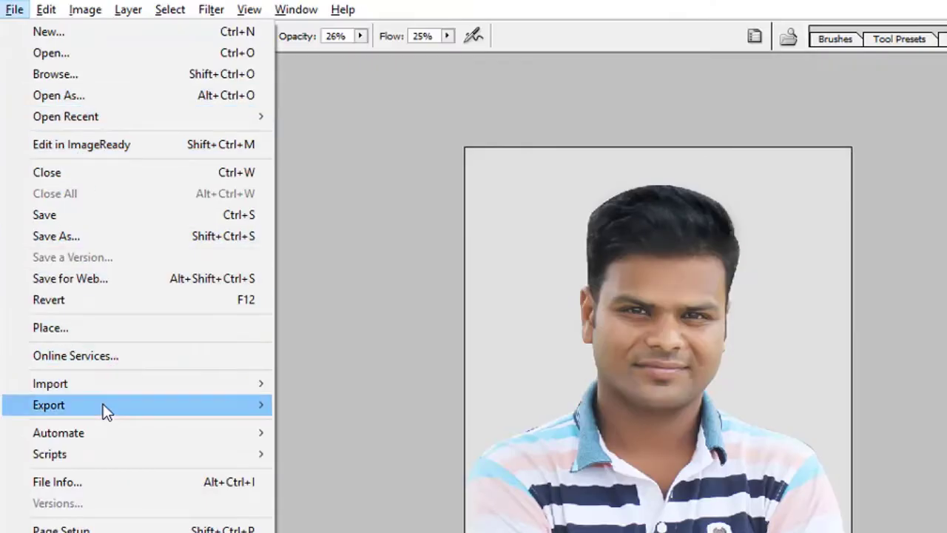
pyautogui.click(97, 219)
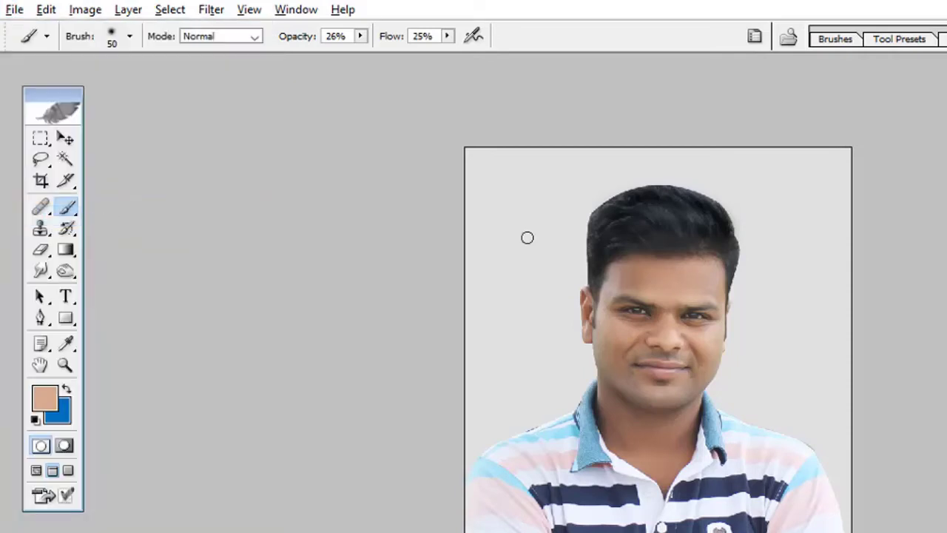
pyautogui.click(678, 296)
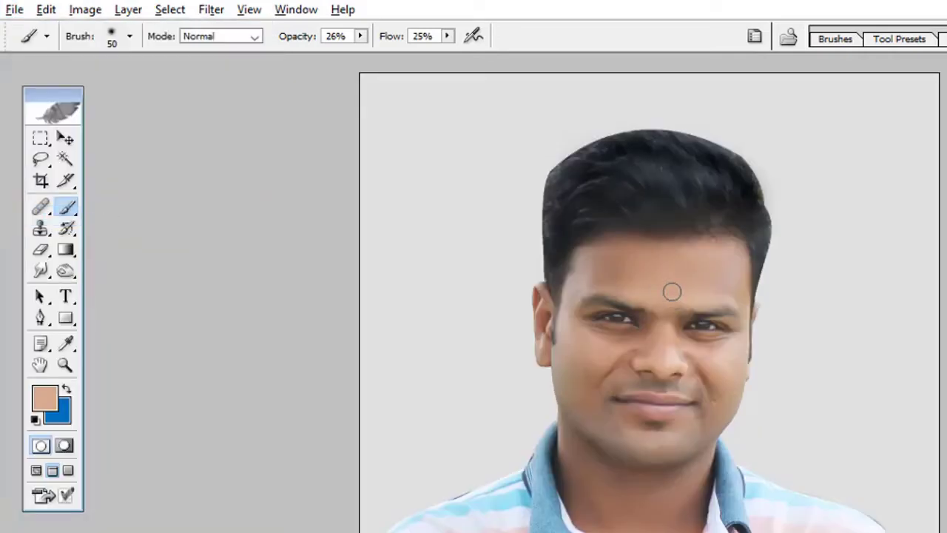
pyautogui.hotkey('ctrl', '-')
pyautogui.hotkey('ctrl', '-')
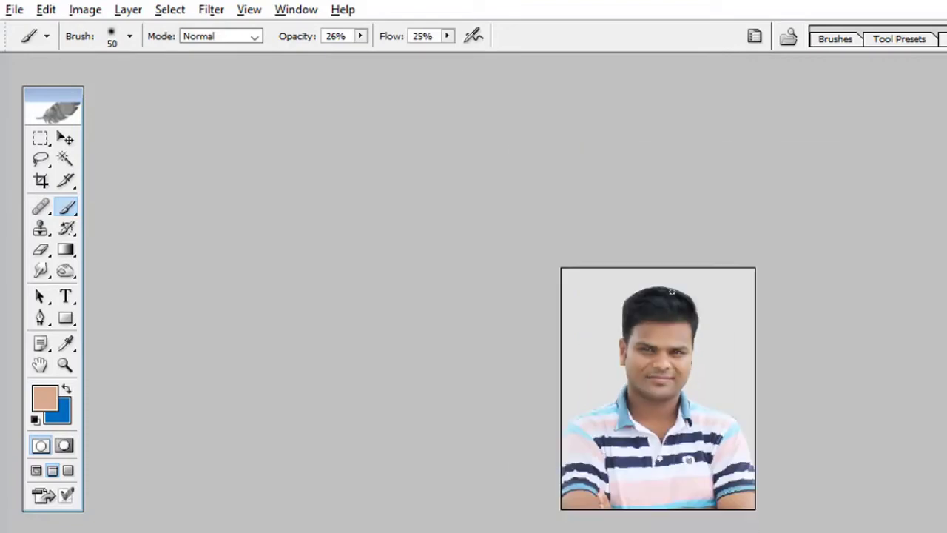
pyautogui.hotkey('ctrl', '+')
# Crop around the head and shoulders at 1.5 × 1.9 in, 300 ppi
pyautogui.press('c')
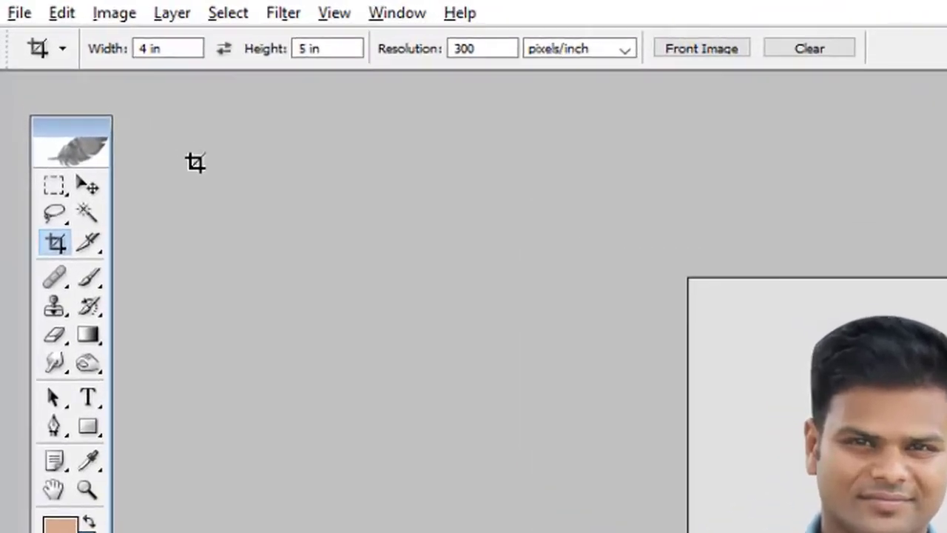
pyautogui.press('Return')
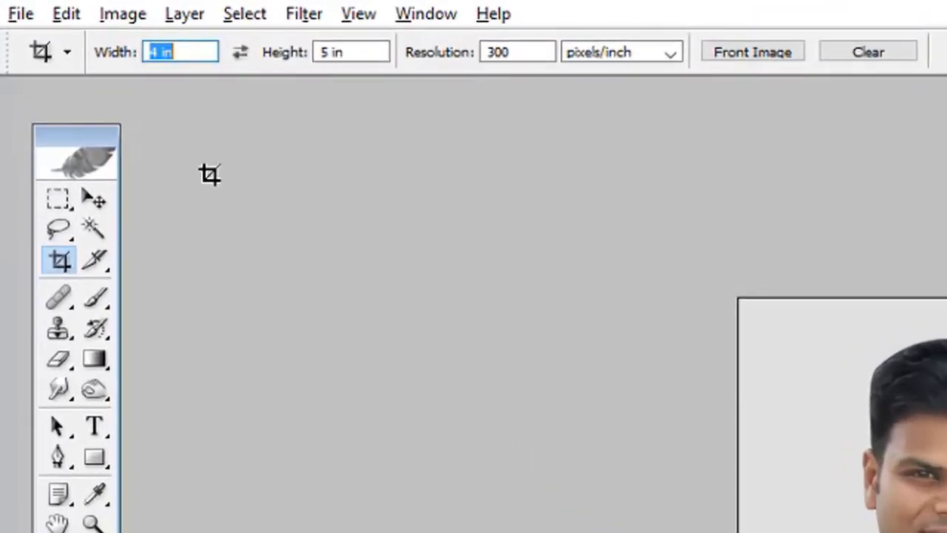
pyautogui.write('1.5')
pyautogui.press('Tab')
pyautogui.write('1')
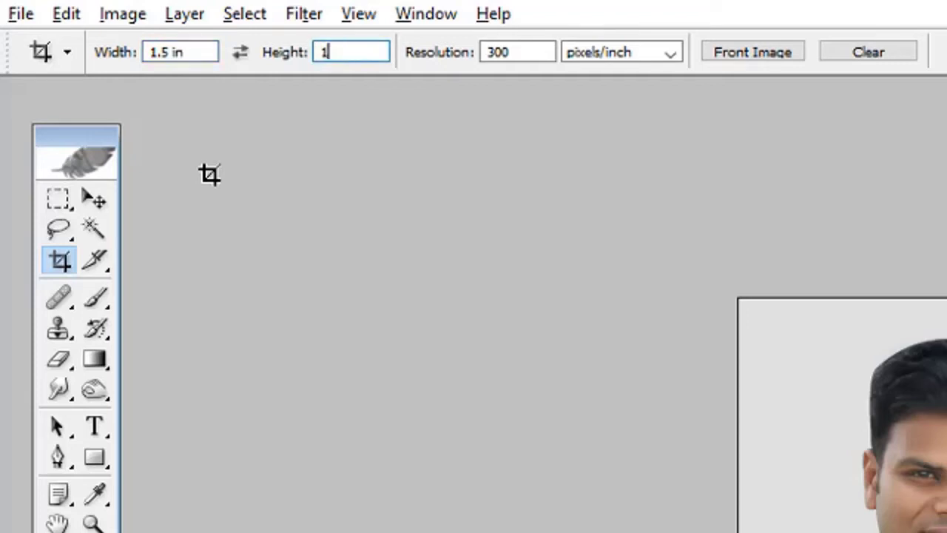
pyautogui.press('Return')
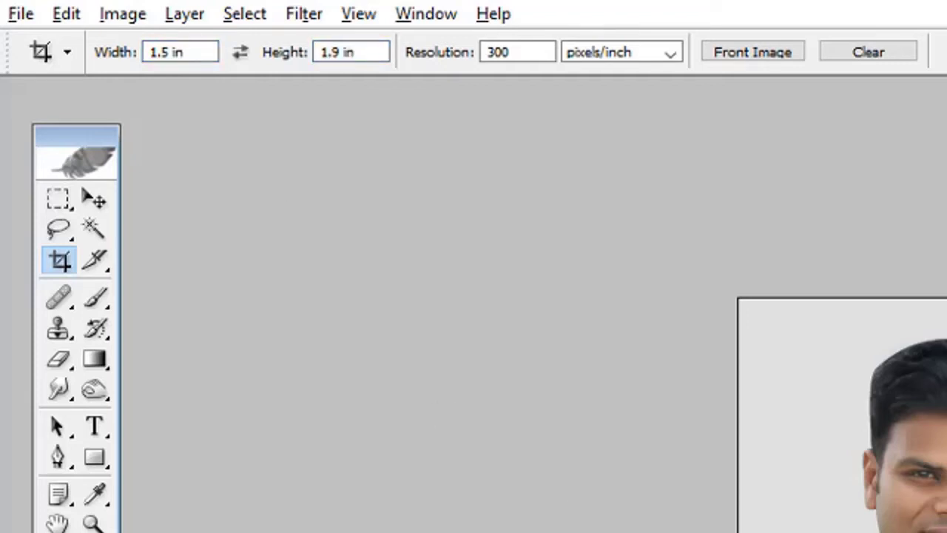
pyautogui.moveTo(330, 52); pyautogui.dragTo(722, 412)
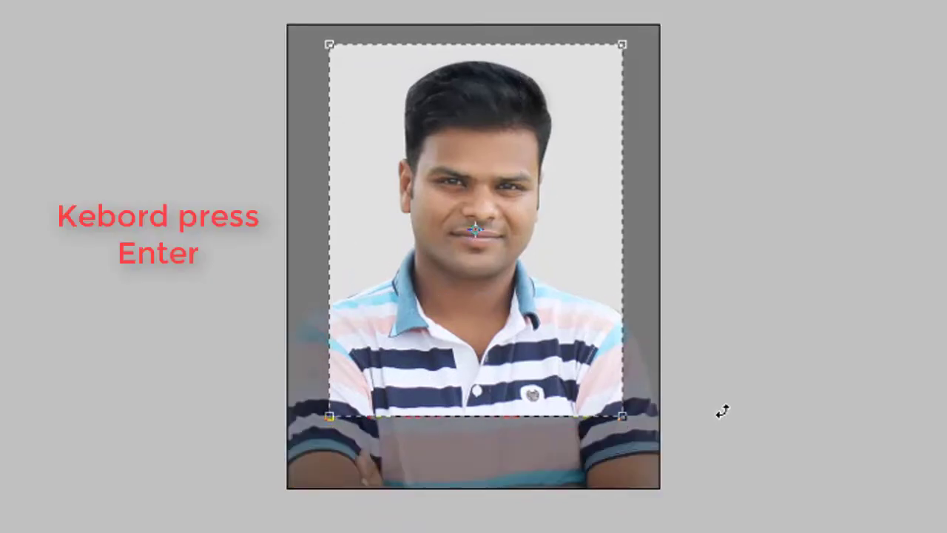
pyautogui.press('Return')
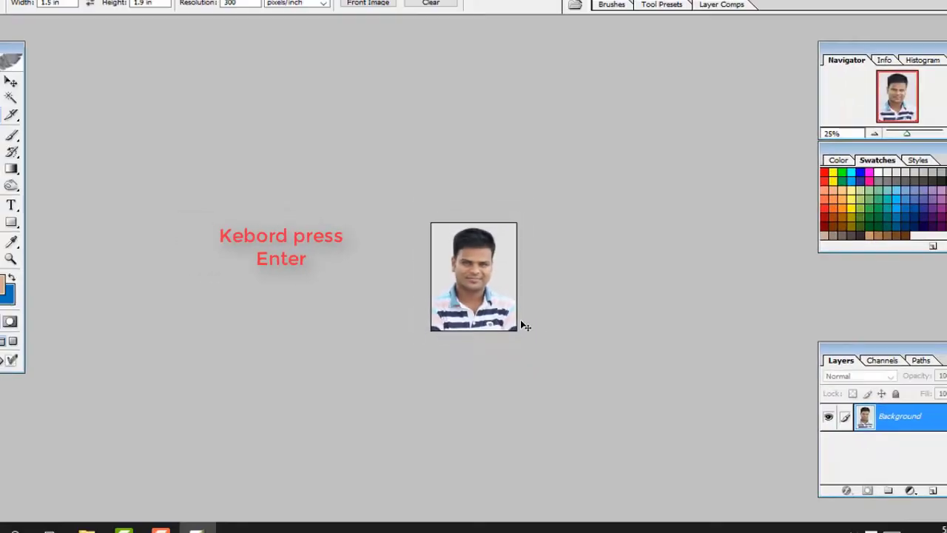
# Enlarge the view, pick the Move tool and select the whole cropped photo
pyautogui.hotkey('ctrl', '+')
pyautogui.hotkey('ctrl', '+')
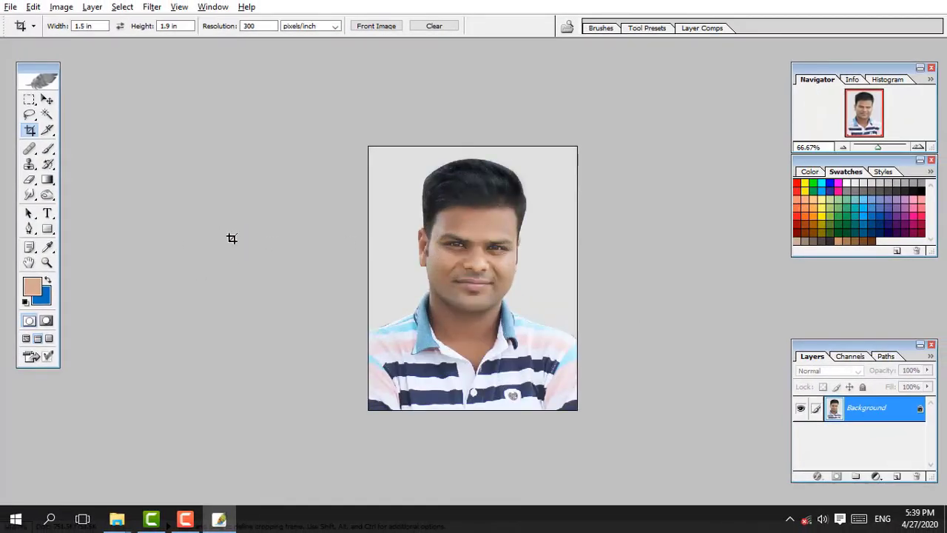
pyautogui.click(47, 100)
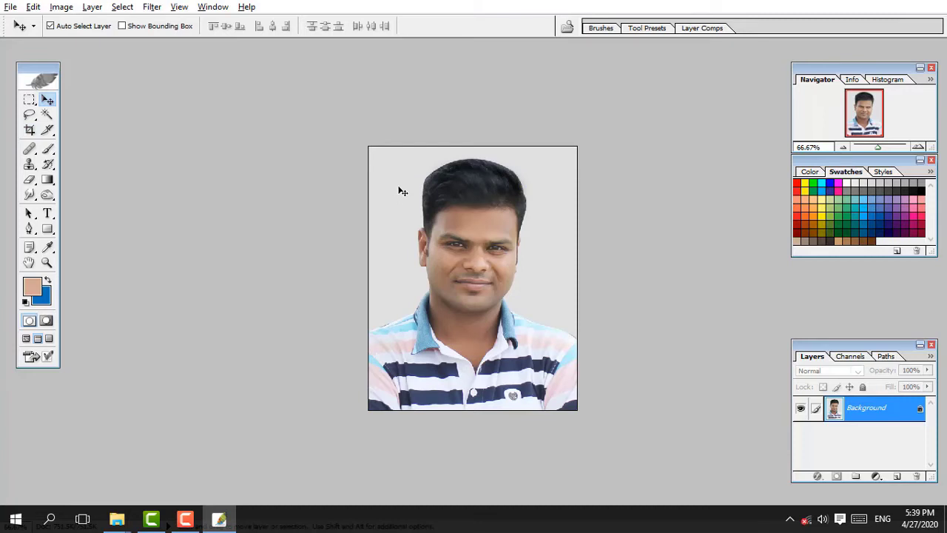
pyautogui.hotkey('ctrl', 'a')
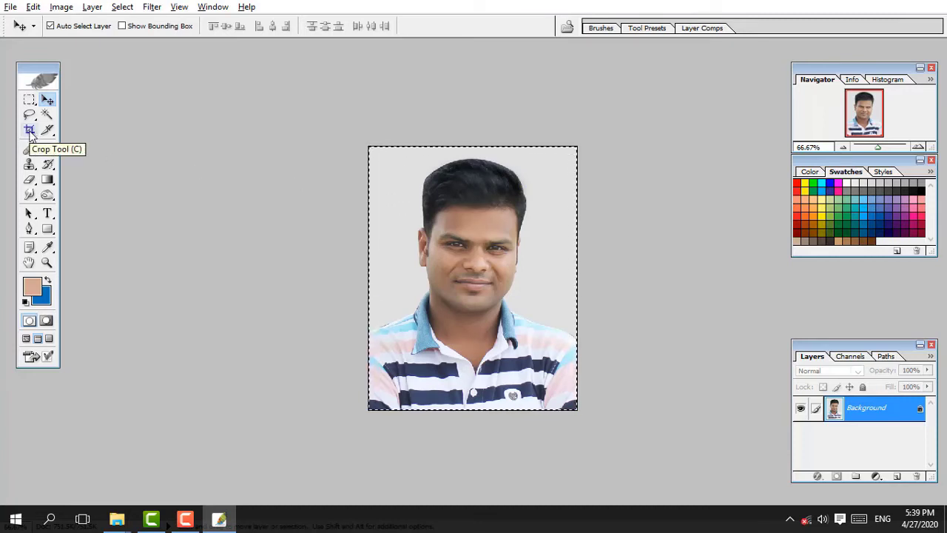
# Select the whole portrait and stroke its edges with a 10 px black border
pyautogui.click(29, 131)
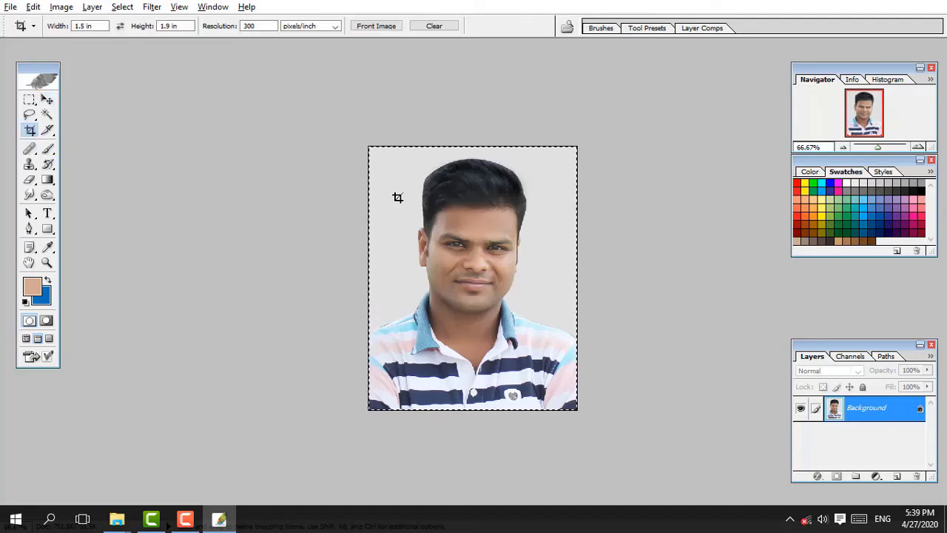
pyautogui.rightClick(514, 280)
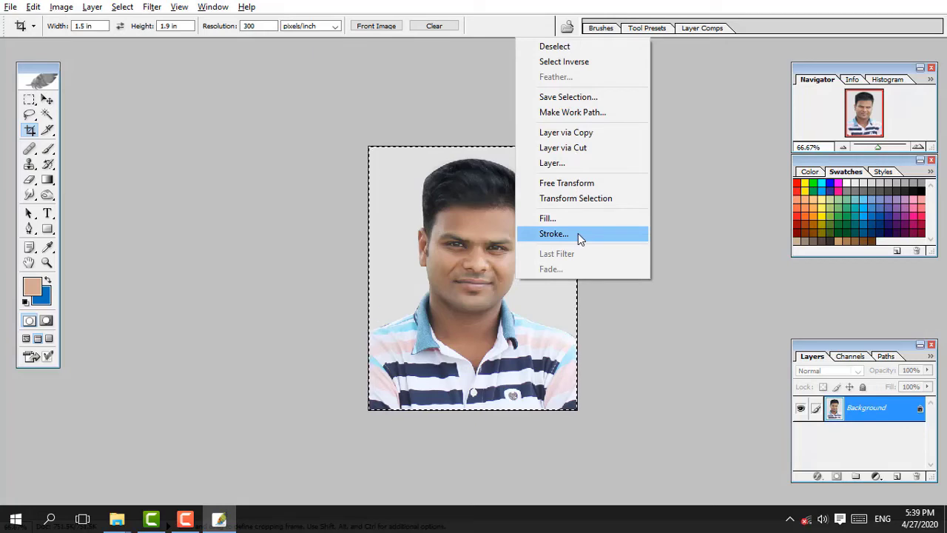
pyautogui.click(554, 234)
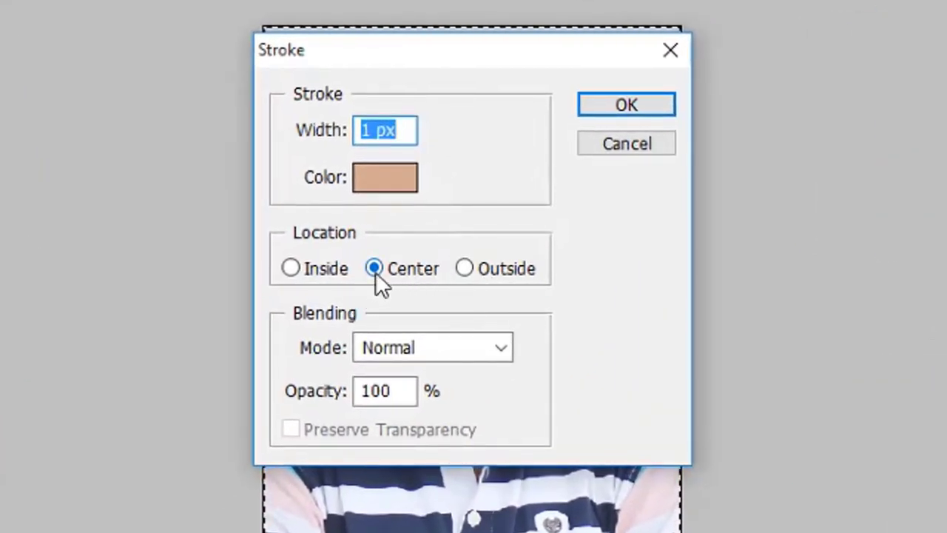
pyautogui.click(397, 178)
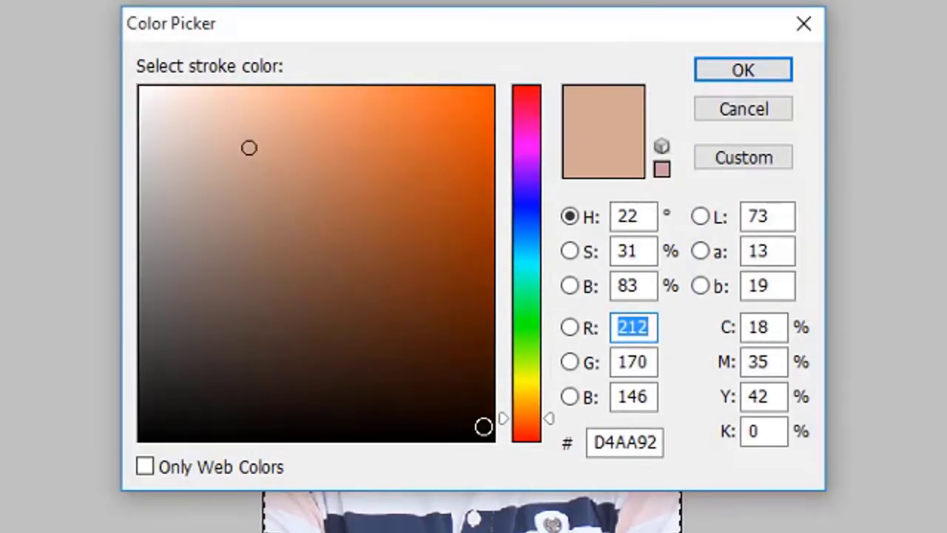
pyautogui.write('5')
pyautogui.click(731, 75)
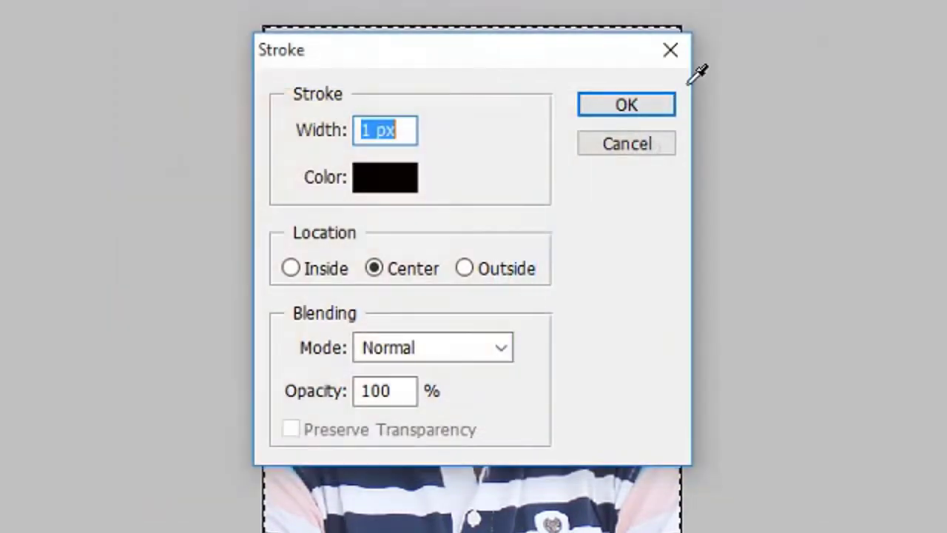
pyautogui.moveTo(373, 130); pyautogui.dragTo(352, 131)
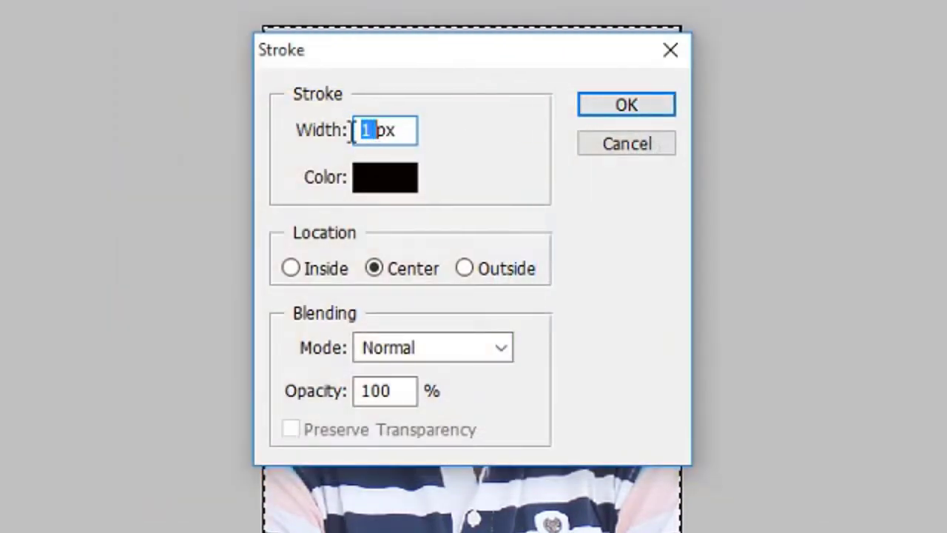
pyautogui.write('10')
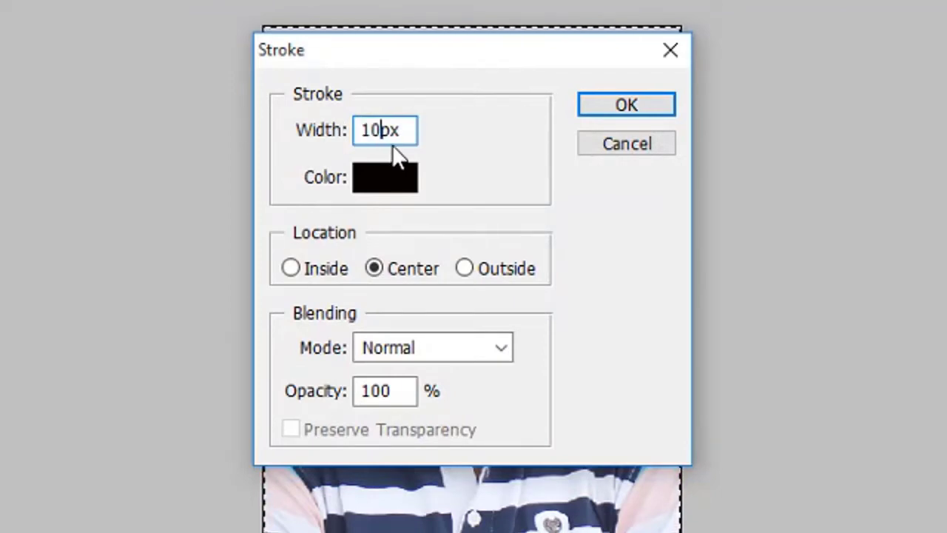
pyautogui.click(629, 105)
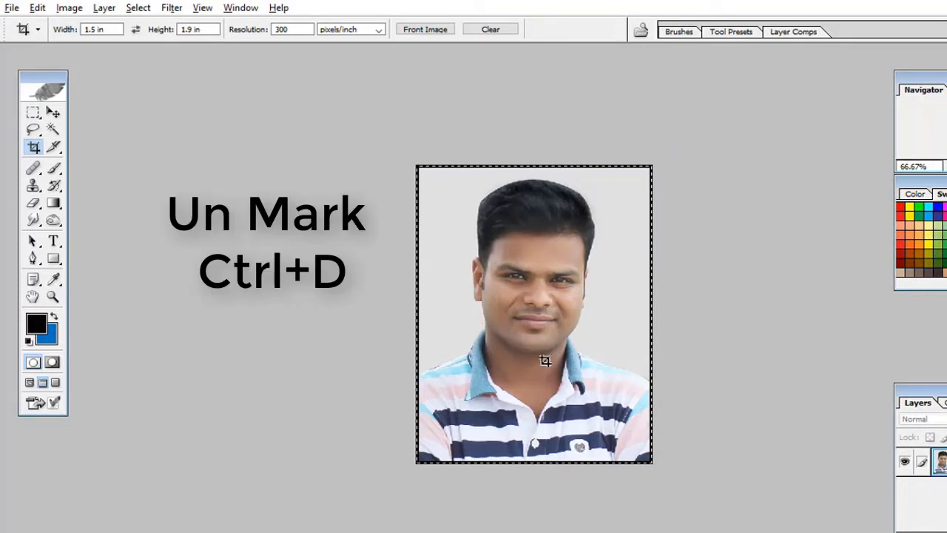
# Deselect, return to standard screen mode and zoom out to 33.33% to show the whole portrait
pyautogui.hotkey('ctrl', 'd')
pyautogui.press('f')
pyautogui.press('f')
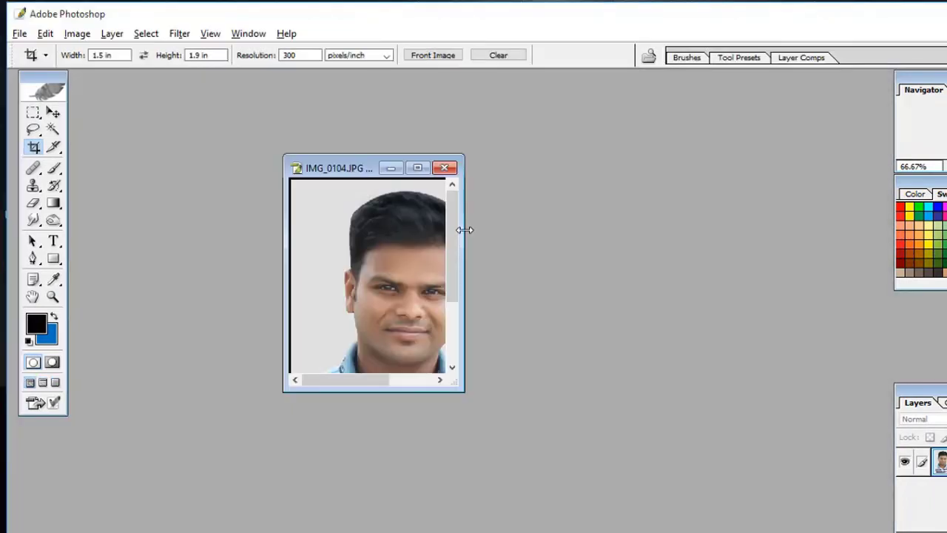
pyautogui.click(429, 164)
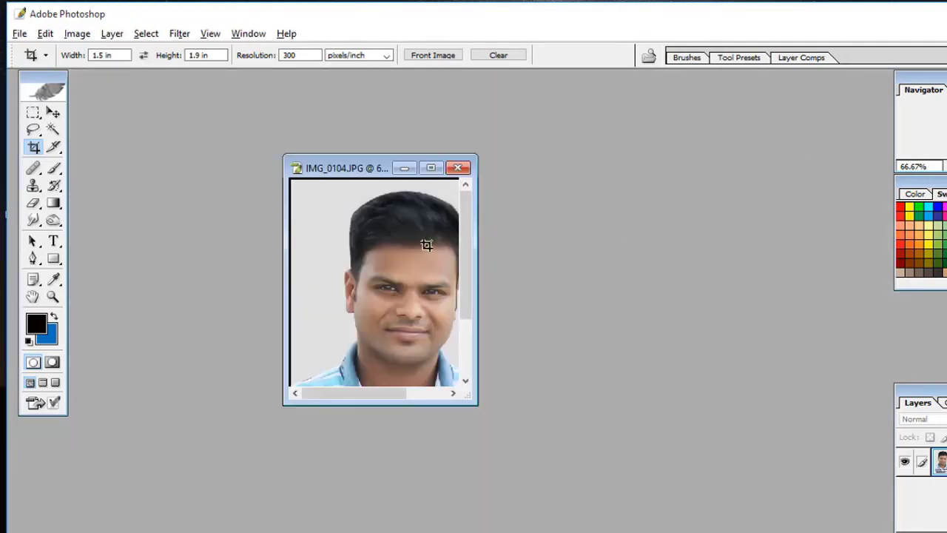
pyautogui.hotkey('ctrl', '-')
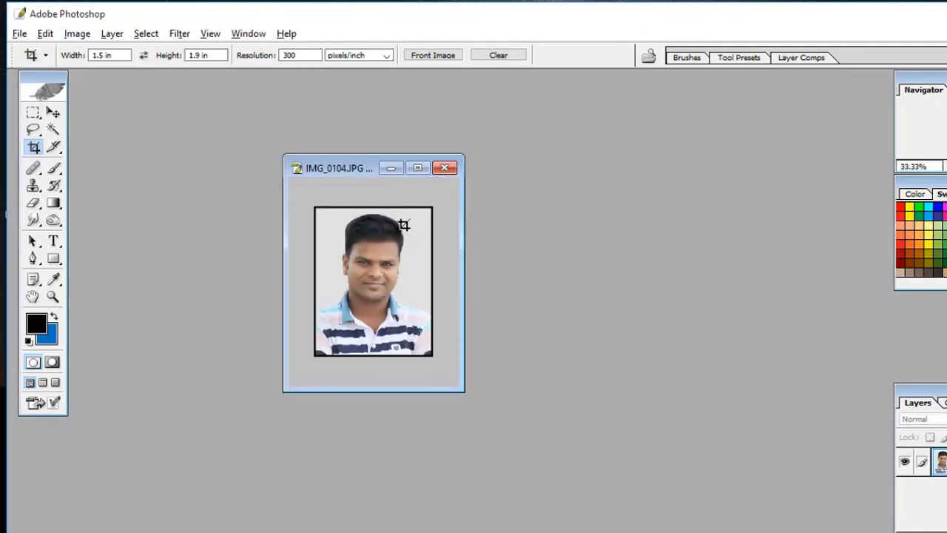
pyautogui.click(20, 34)
pyautogui.press('Right')
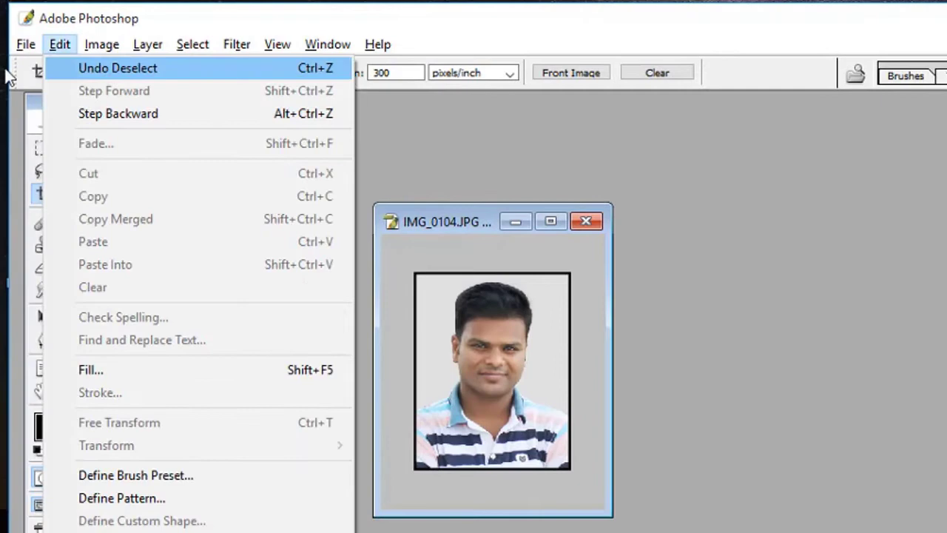
pyautogui.press('Left')
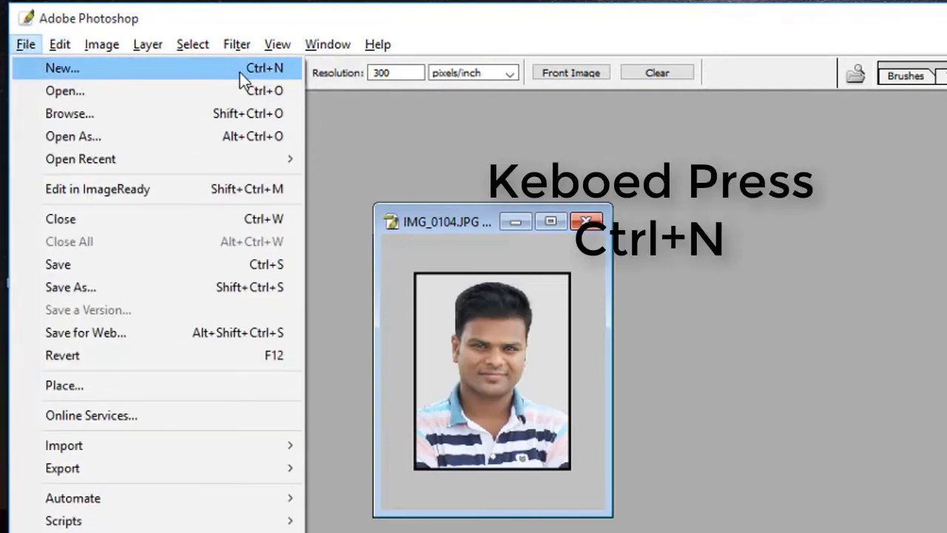
# Create a new blank A4 document (210×297 mm, 300 ppi)
pyautogui.hotkey('ctrl', 'n')
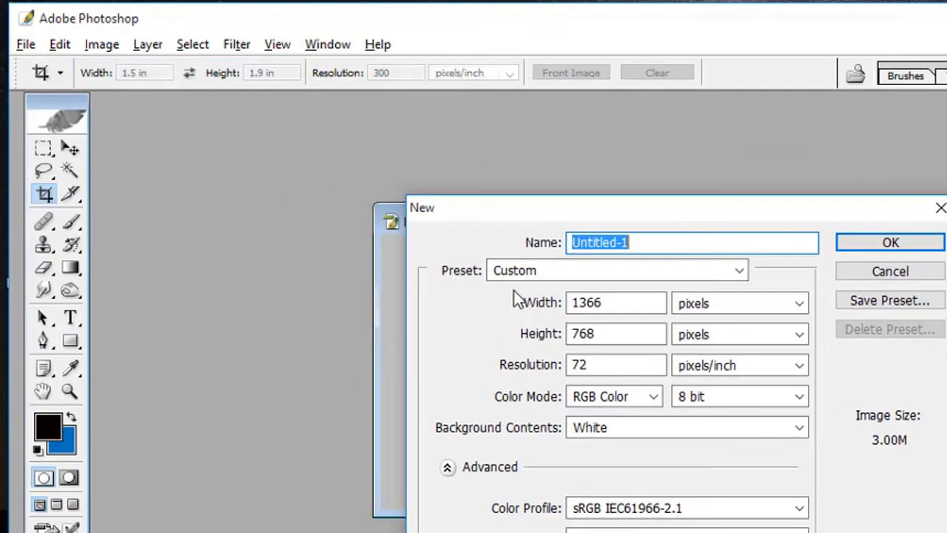
pyautogui.click(617, 270)
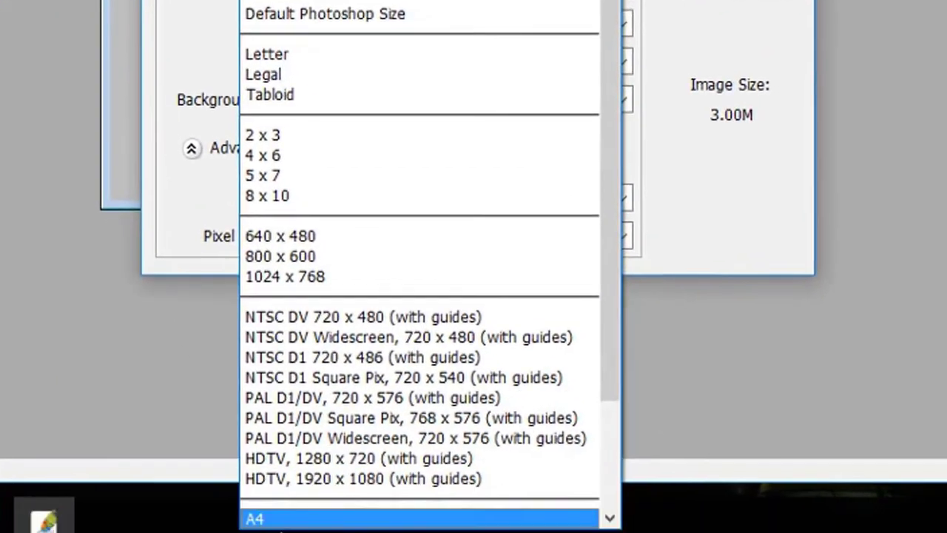
pyautogui.click(280, 507)
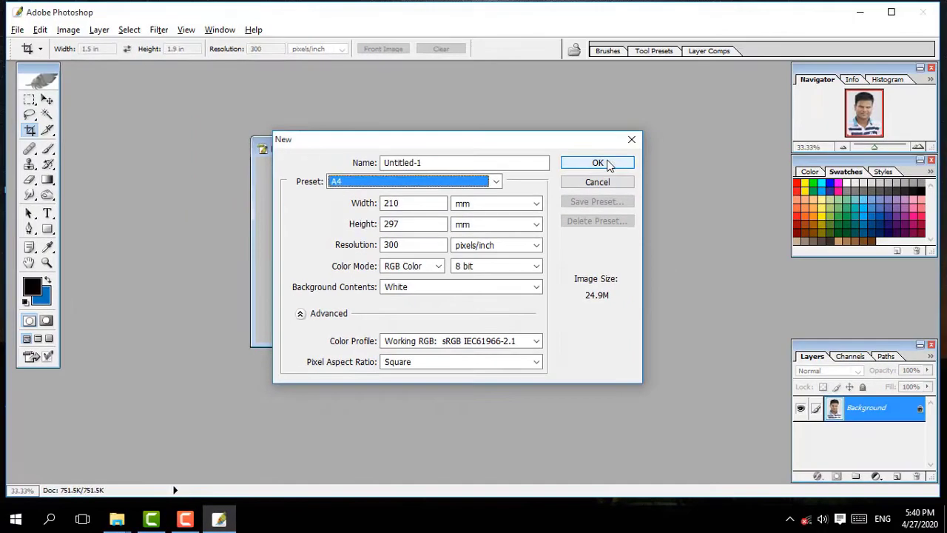
pyautogui.click(598, 161)
# Arrange the A4 window and the portrait window side by side
pyautogui.moveTo(196, 87); pyautogui.dragTo(529, 126)
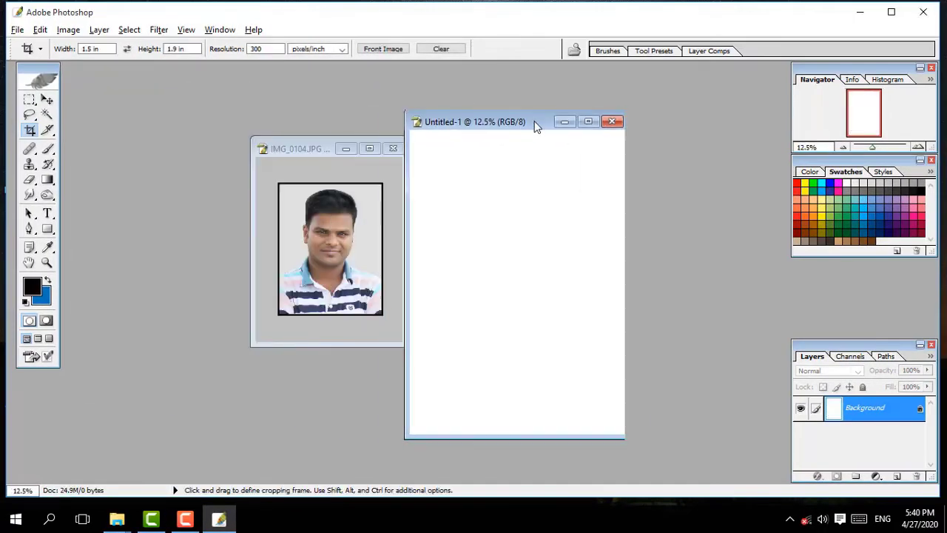
pyautogui.moveTo(318, 145); pyautogui.dragTo(230, 131)
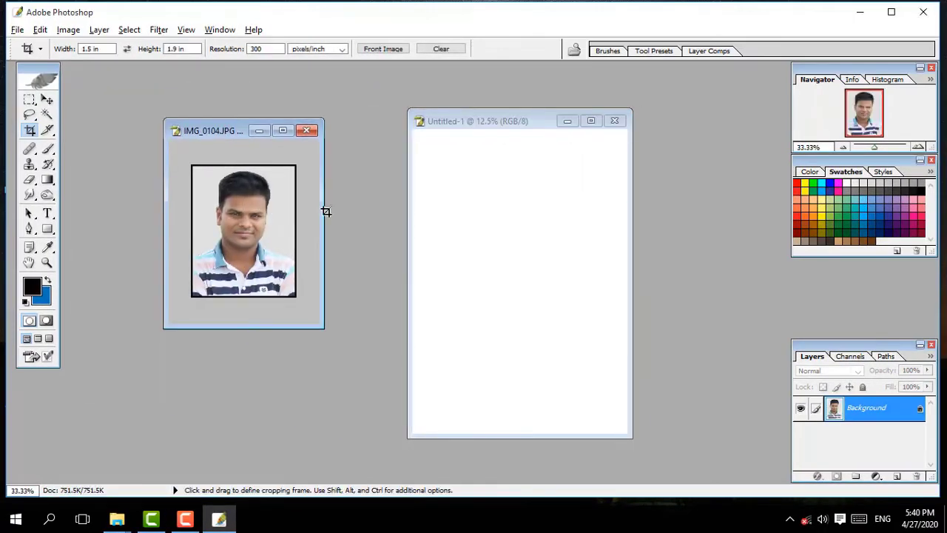
pyautogui.moveTo(468, 124); pyautogui.dragTo(466, 131)
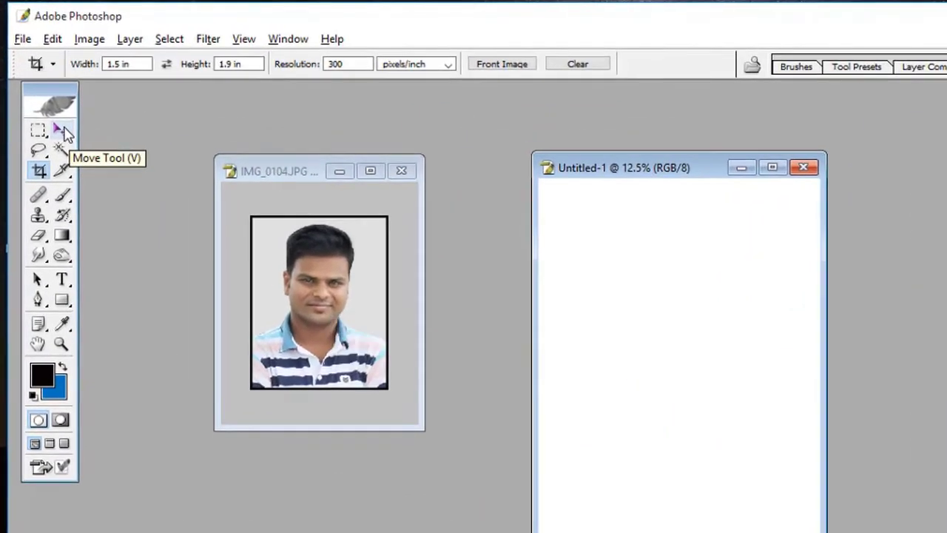
# Move the bordered portrait from IMG_0104.JPG into Untitled-1's top-left corner
pyautogui.click(48, 99)
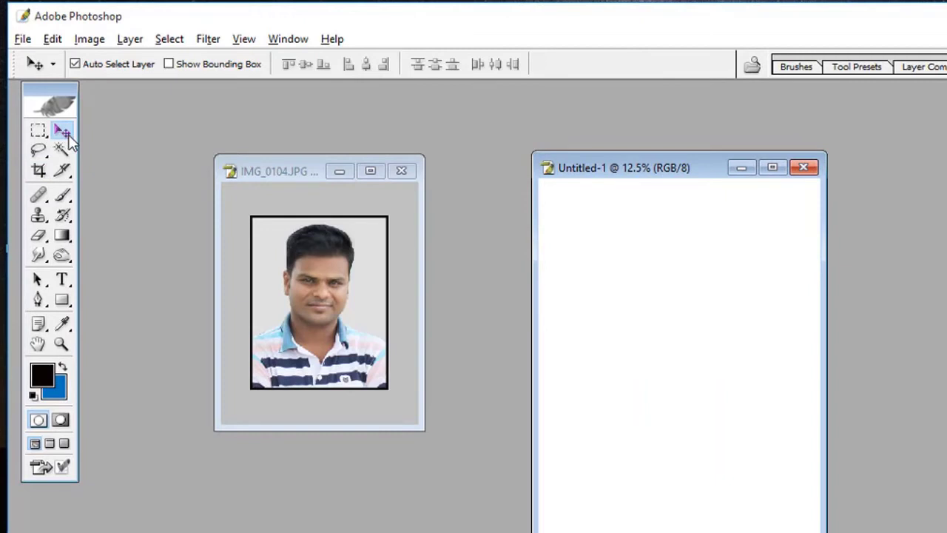
pyautogui.click(335, 275)
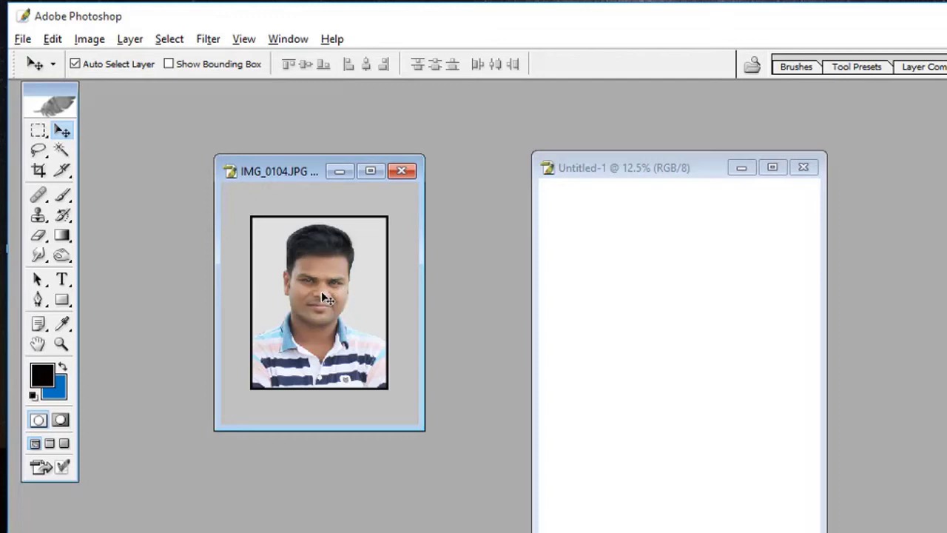
pyautogui.moveTo(321, 296); pyautogui.dragTo(612, 263)
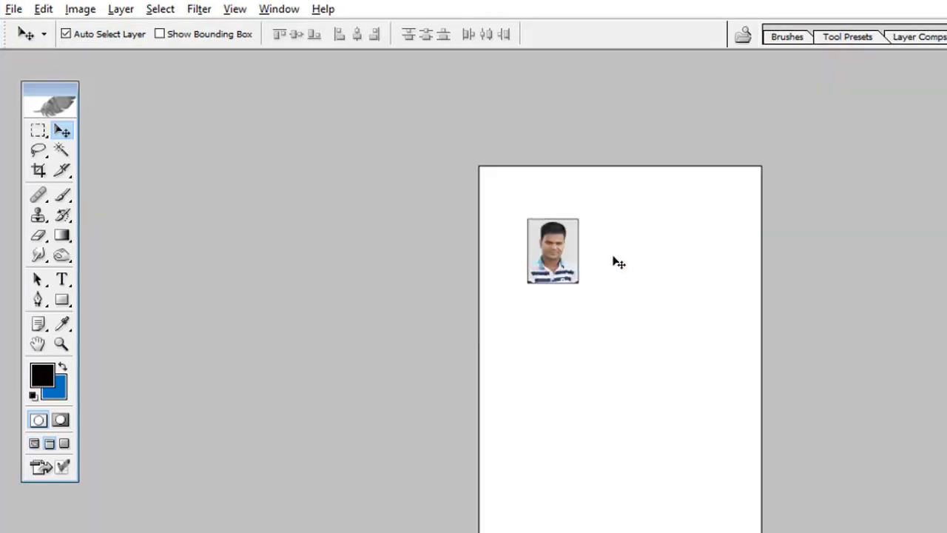
pyautogui.scroll(1, 528, 228)
pyautogui.scroll(1, 528, 228)
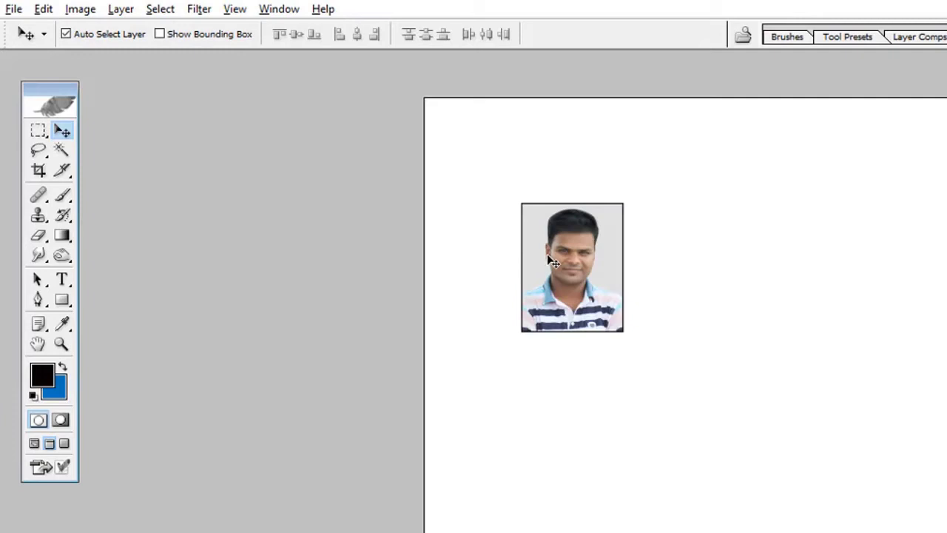
pyautogui.keyDown('ctrl'); pyautogui.click(600, 259); pyautogui.keyUp('ctrl')
pyautogui.moveTo(598, 234)
pyautogui.mouseDown()
pyautogui.moveTo(490, 342)
pyautogui.moveTo(507, 378)
pyautogui.moveTo(377, 275)
pyautogui.mouseUp()
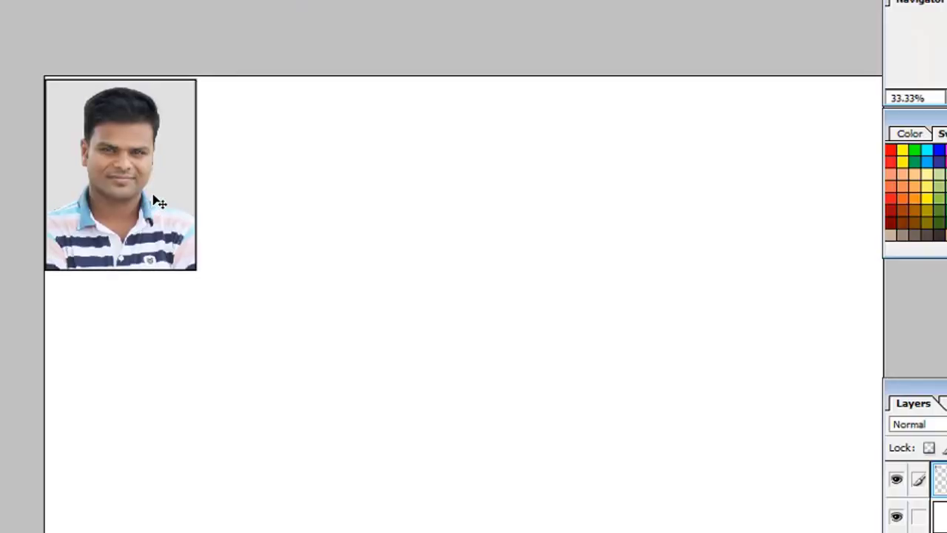
pyautogui.moveTo(315, 232); pyautogui.dragTo(156, 207)
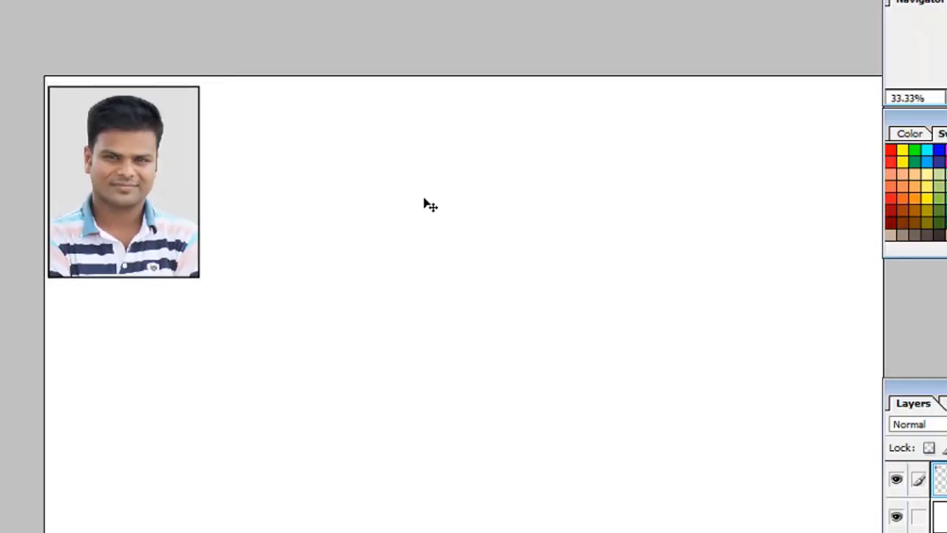
pyautogui.moveTo(379, 224); pyautogui.dragTo(318, 203)
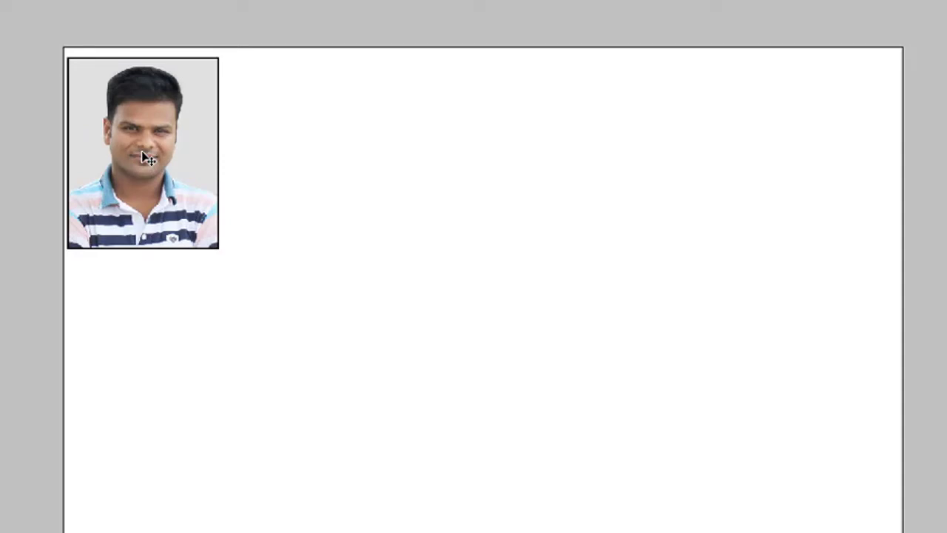
# Alt-drag copies of the photo to the right, then undo the misplaced extras
pyautogui.moveTo(127, 169); pyautogui.dragTo(296, 188)
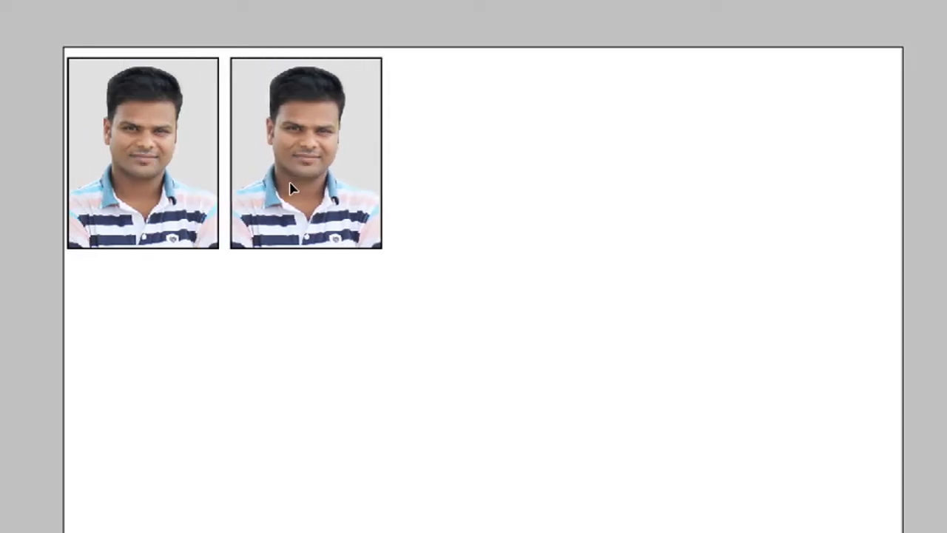
pyautogui.press('Right')
pyautogui.press('Right')
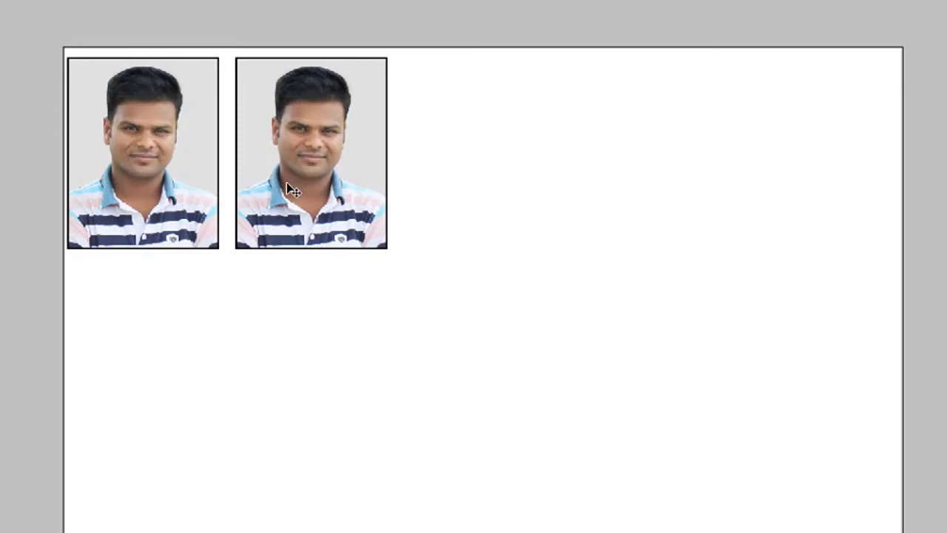
pyautogui.moveTo(286, 182)
pyautogui.mouseDown()
pyautogui.moveTo(292, 190)
pyautogui.moveTo(275, 200)
pyautogui.moveTo(282, 177)
pyautogui.moveTo(529, 172)
pyautogui.moveTo(446, 195)
pyautogui.mouseUp()
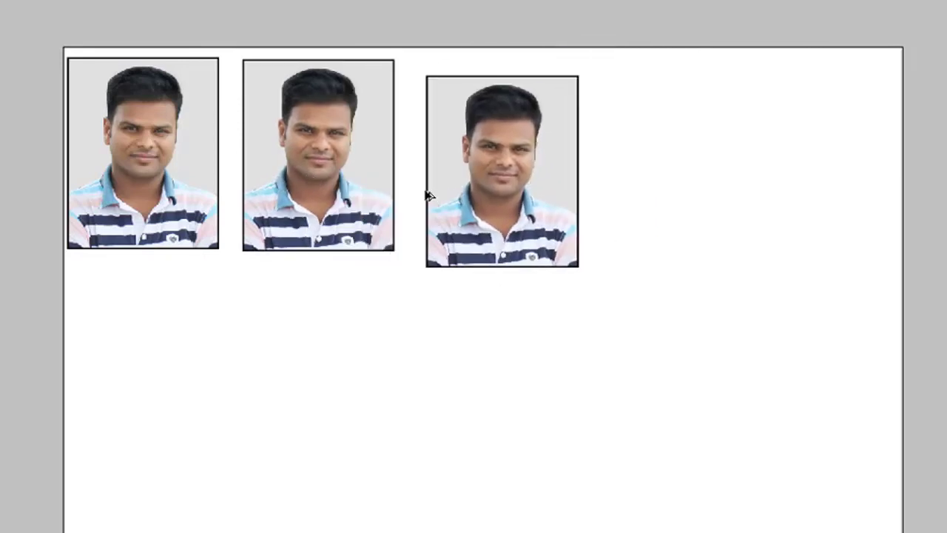
pyautogui.hotkey('ctrl', 'alt', 'z')
pyautogui.hotkey('ctrl', 'alt', 'z')
pyautogui.hotkey('ctrl', 'alt', 'z')
pyautogui.hotkey('ctrl', 'alt', 'z')
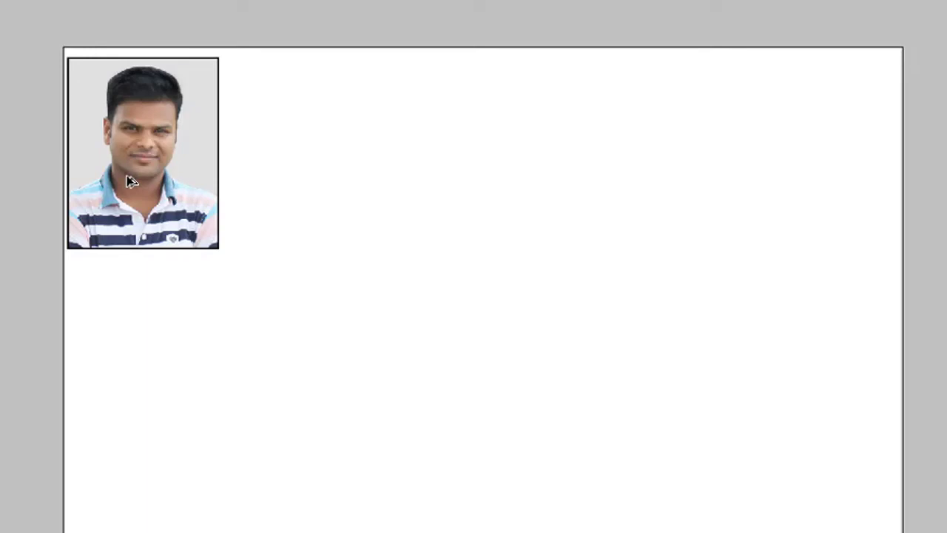
# Duplicate the photo again into a row of five and even out their spacing
pyautogui.moveTo(141, 183); pyautogui.dragTo(290, 191)
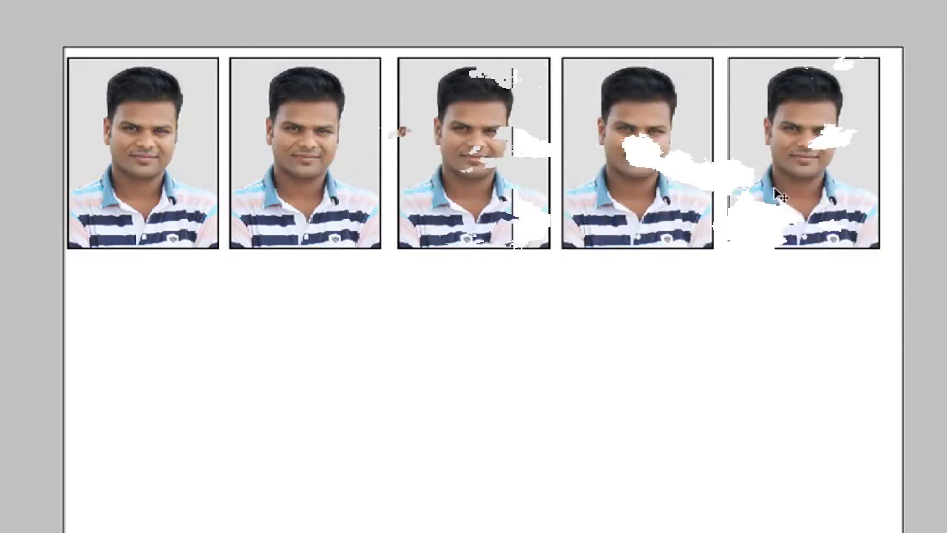
pyautogui.moveTo(634, 191); pyautogui.dragTo(637, 191)
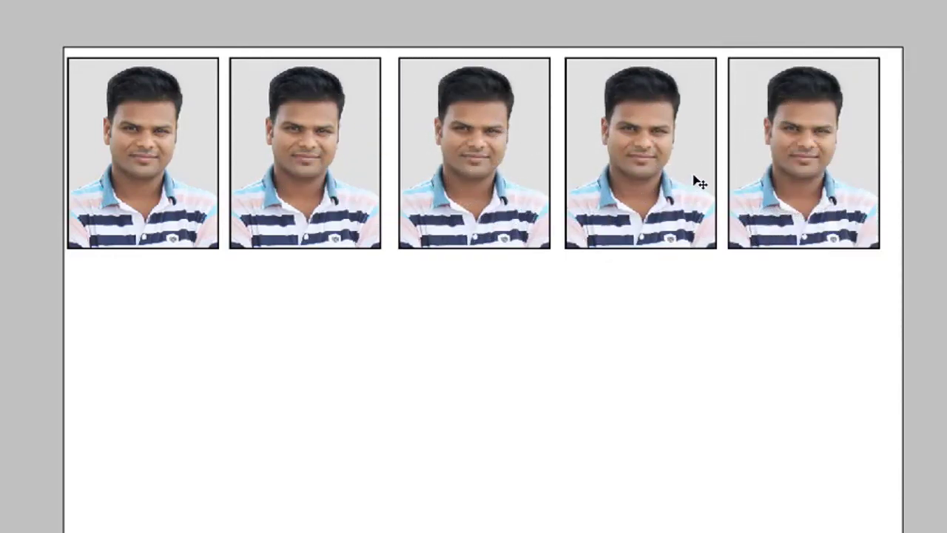
pyautogui.moveTo(752, 179); pyautogui.dragTo(755, 180)
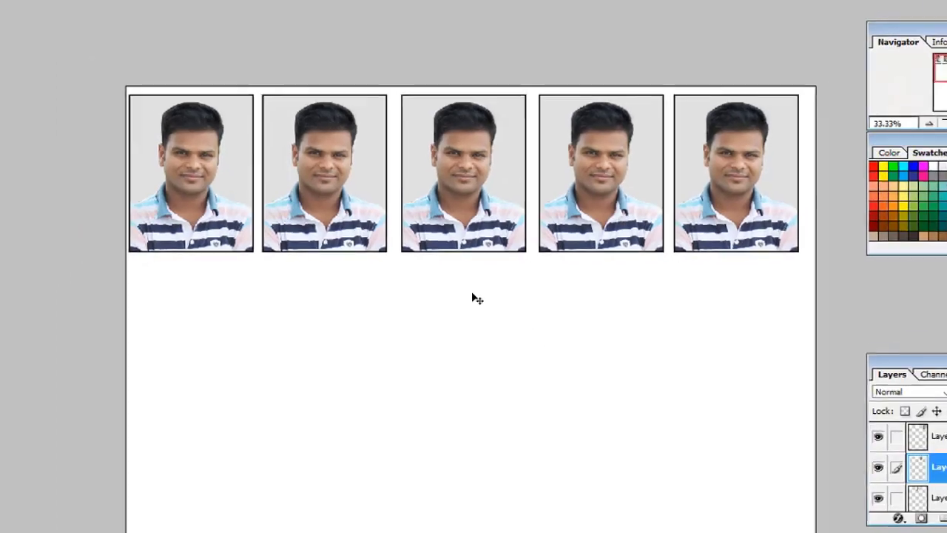
pyautogui.hotkey('ctrl', '+')
pyautogui.hotkey('ctrl', '-')
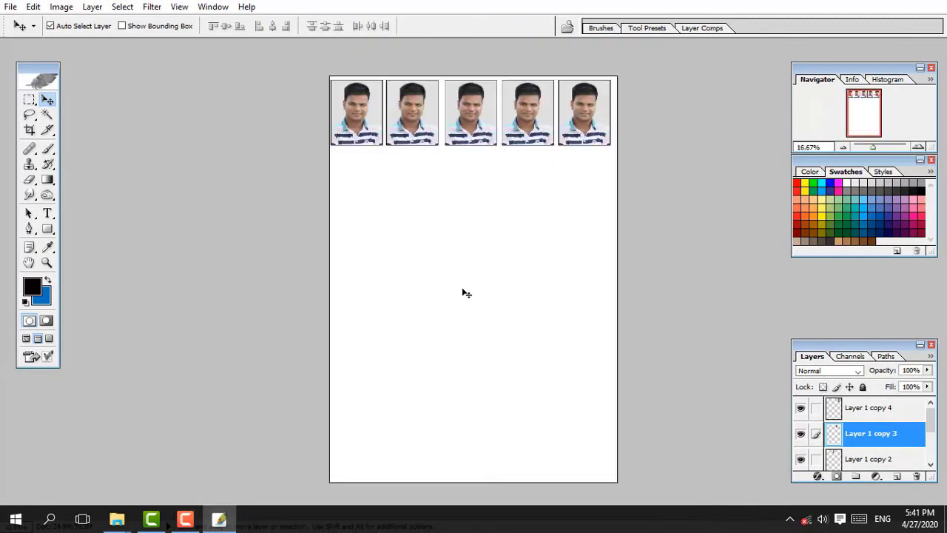
pyautogui.hotkey('ctrl', '-')
pyautogui.hotkey('ctrl', '+')
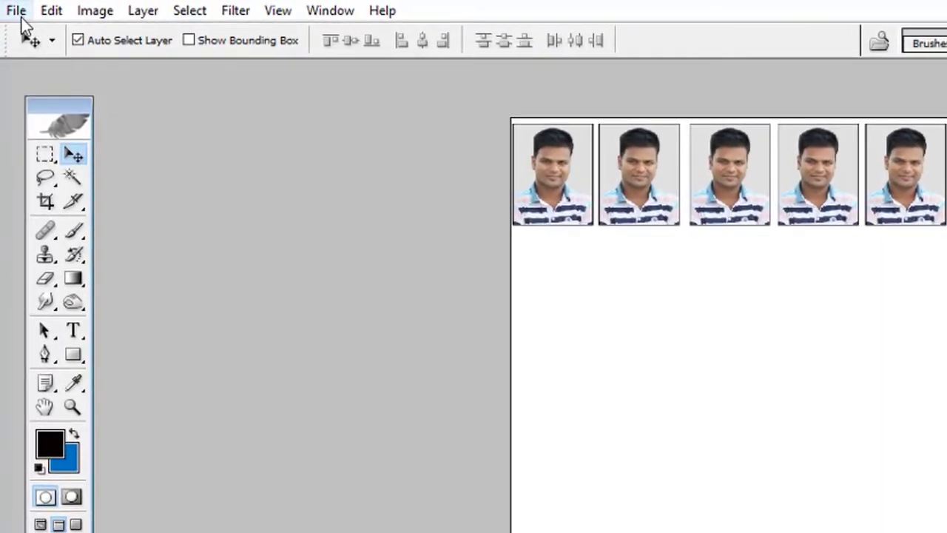
# In Print with Preview, turn off Center Image, set Top and Left to 0, and print
pyautogui.click(17, 12)
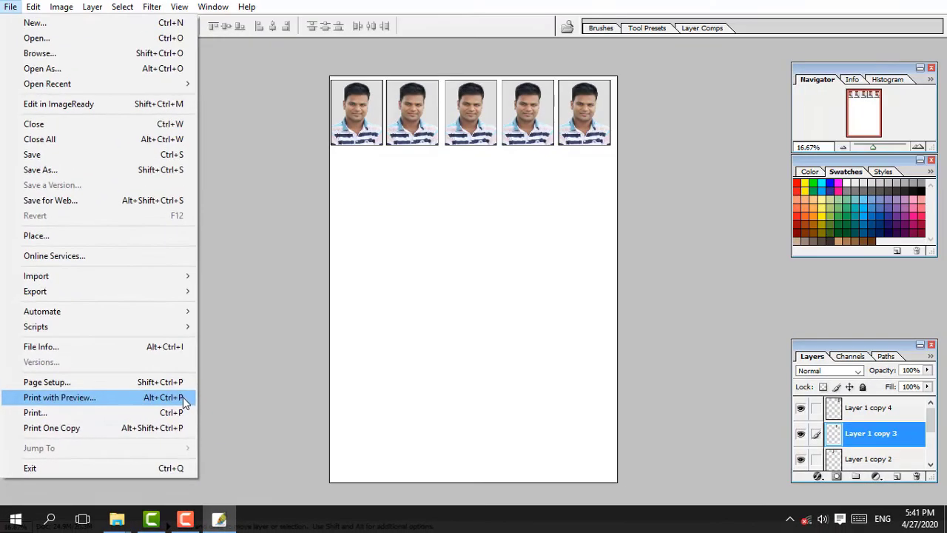
pyautogui.click(244, 395)
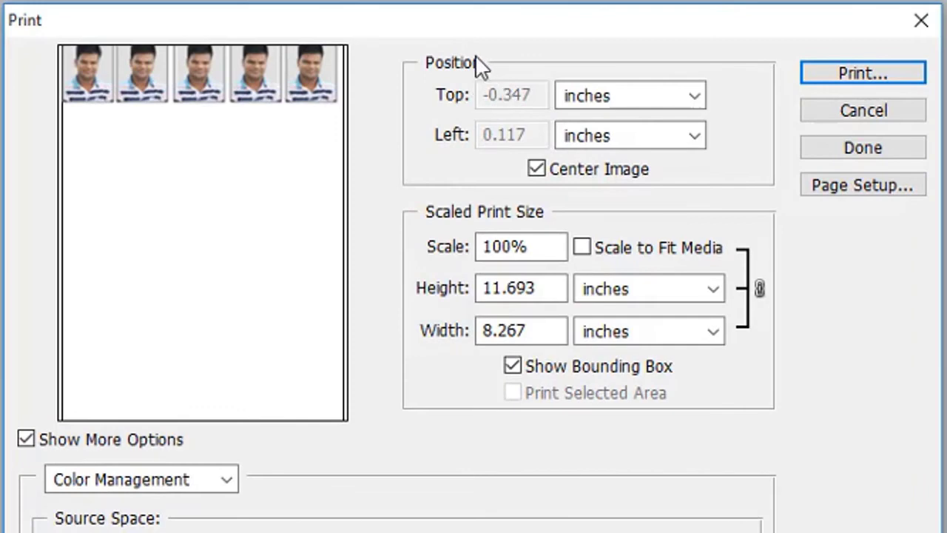
pyautogui.click(536, 168)
pyautogui.moveTo(537, 136); pyautogui.dragTo(417, 139)
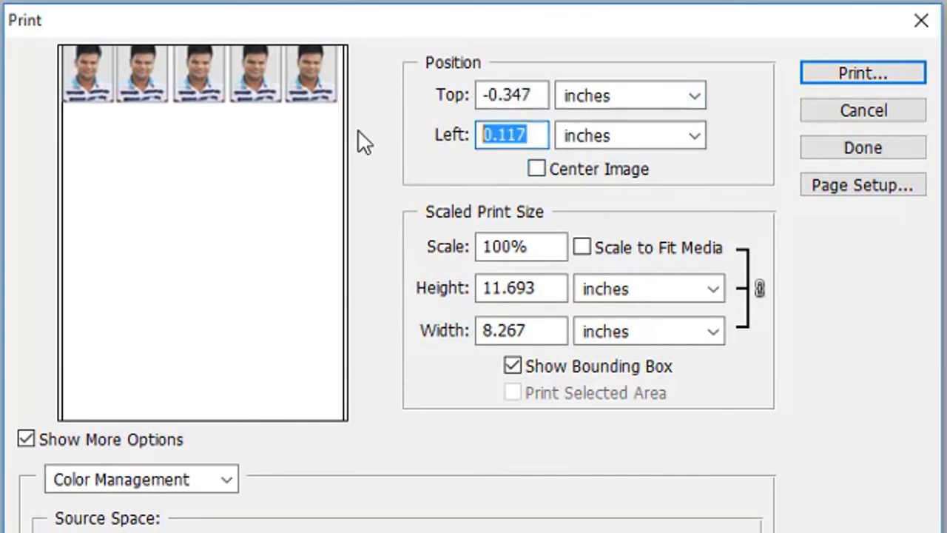
pyautogui.write('0')
pyautogui.click(527, 95)
pyautogui.moveTo(531, 94); pyautogui.dragTo(481, 95)
pyautogui.write('0')
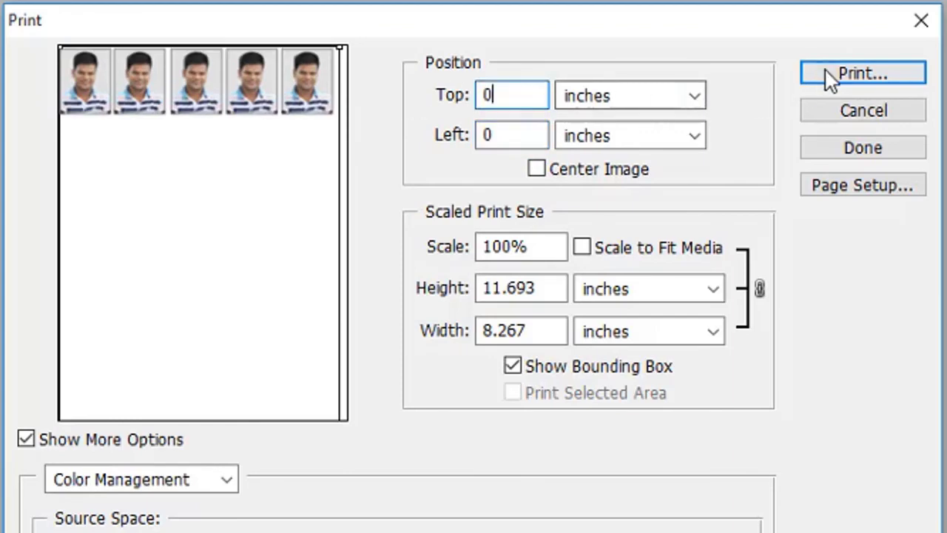
pyautogui.click(830, 74)
# Accept the clipping warning and send the sheet to Microsoft Print to PDF
pyautogui.click(427, 294)
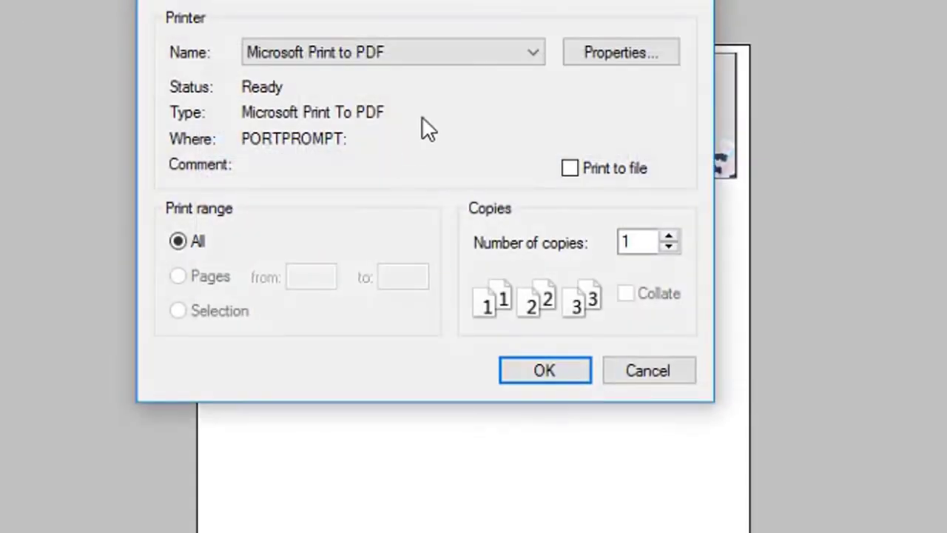
pyautogui.click(506, 50)
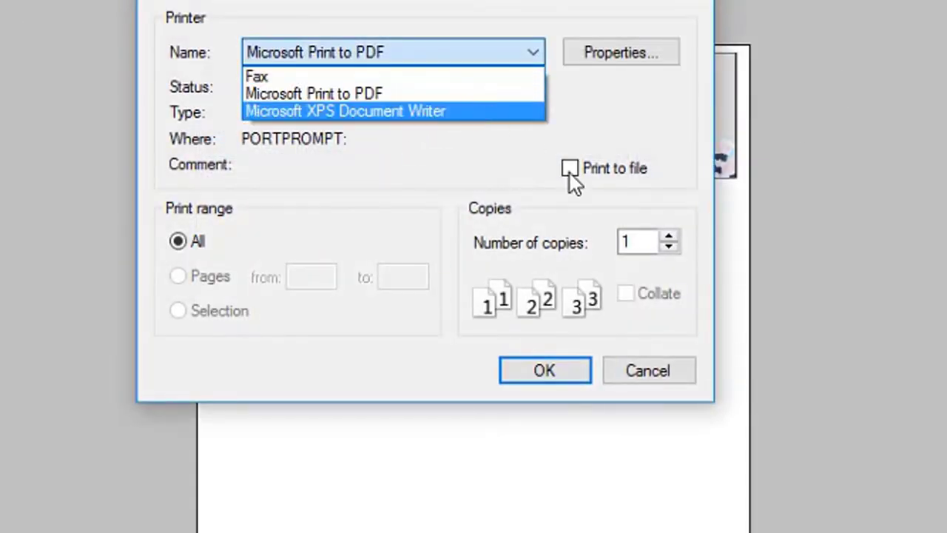
pyautogui.click(568, 373)
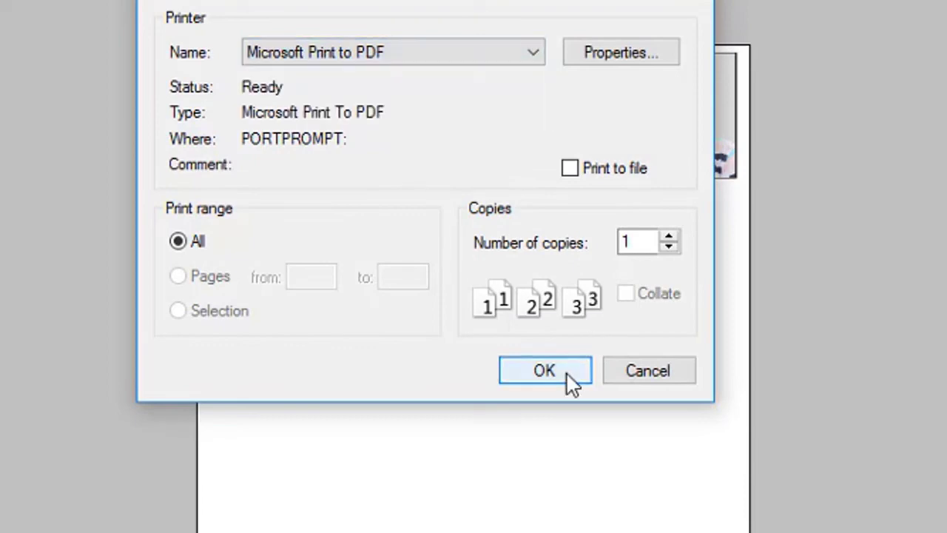
pyautogui.click(648, 371)
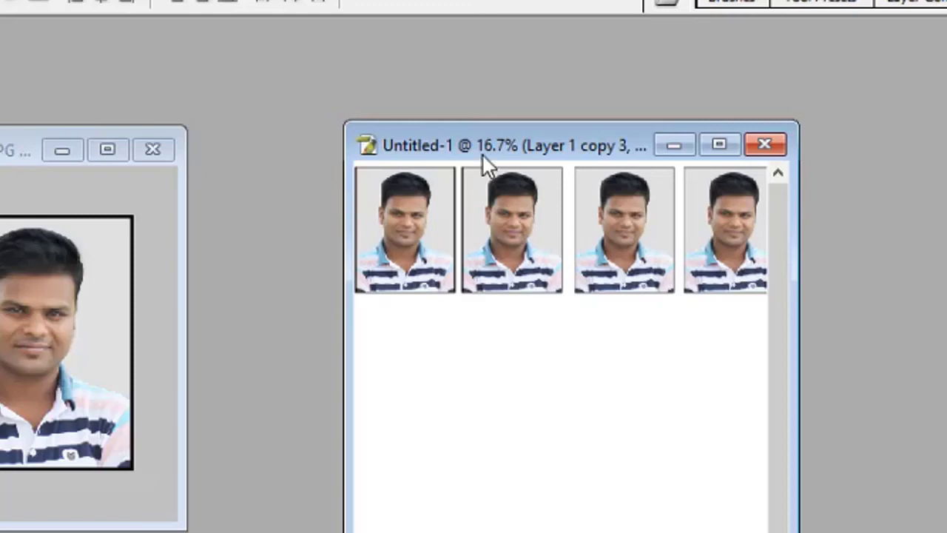
pyautogui.moveTo(483, 158); pyautogui.dragTo(494, 191)
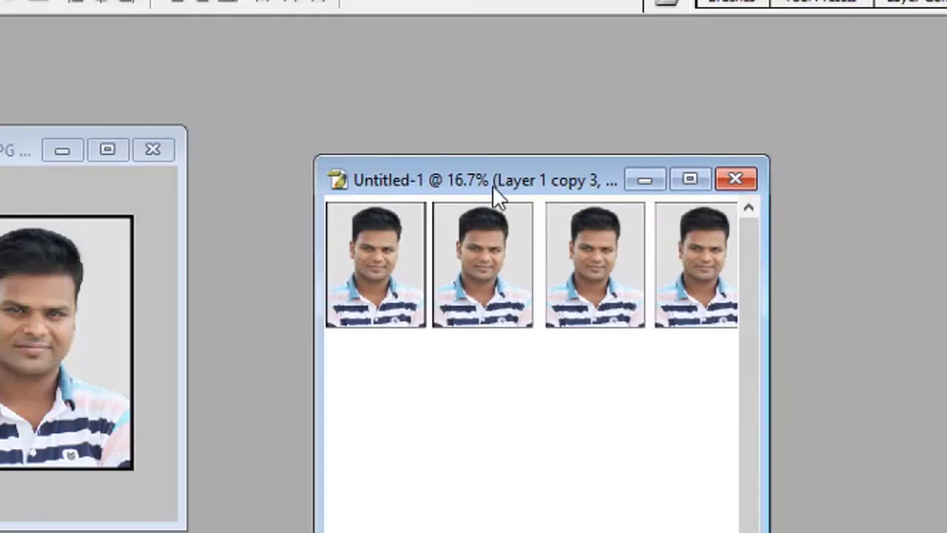
pyautogui.hotkey('ctrl', '-')
pyautogui.hotkey('ctrl', '-')
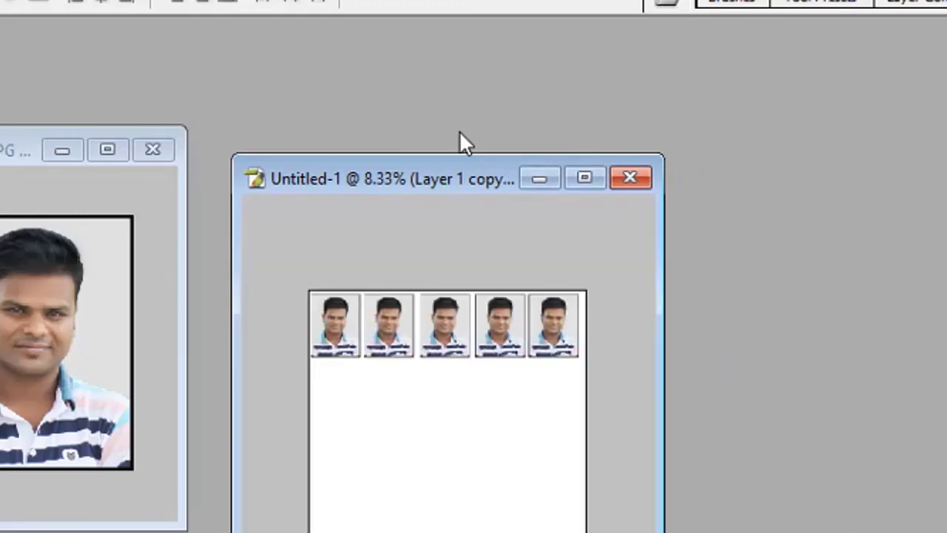
pyautogui.hotkey('ctrl', '+')
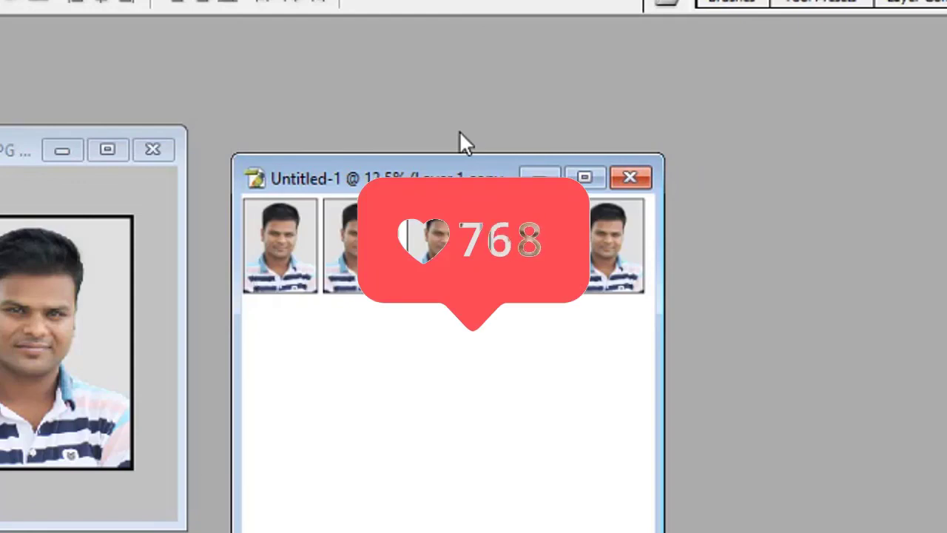